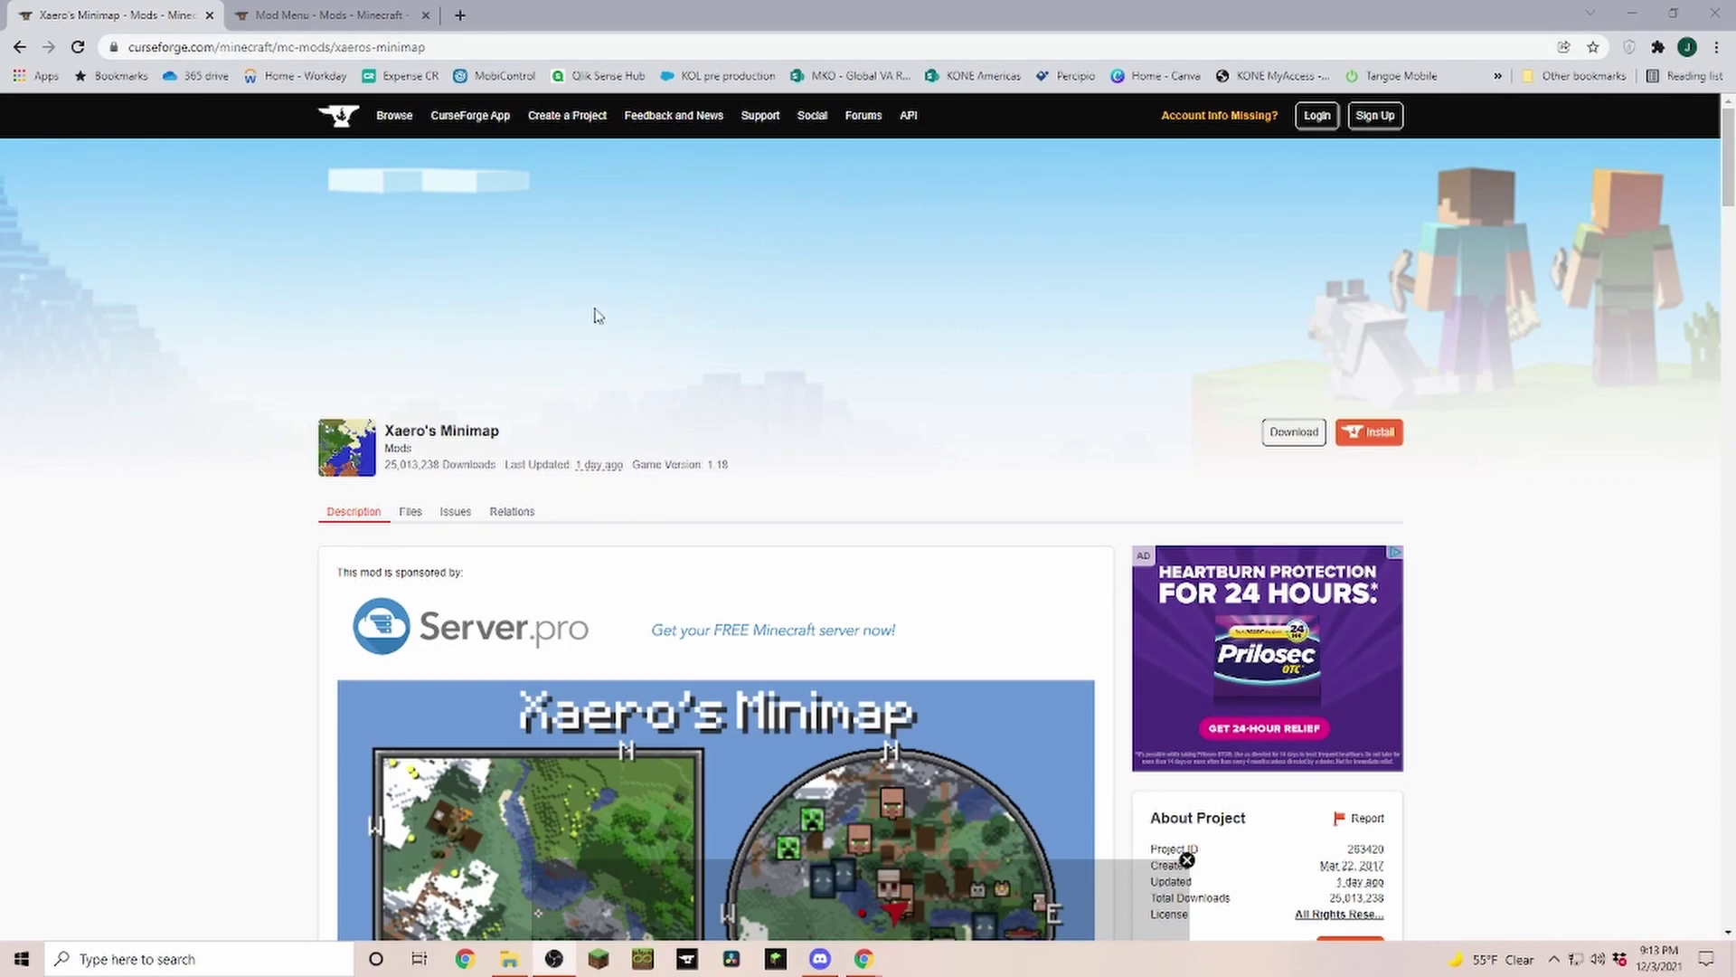
Step: Read through Xaero's Minimap description, then view its Relations dependencies, which show no results
scroll(582, 438, "down", 2)
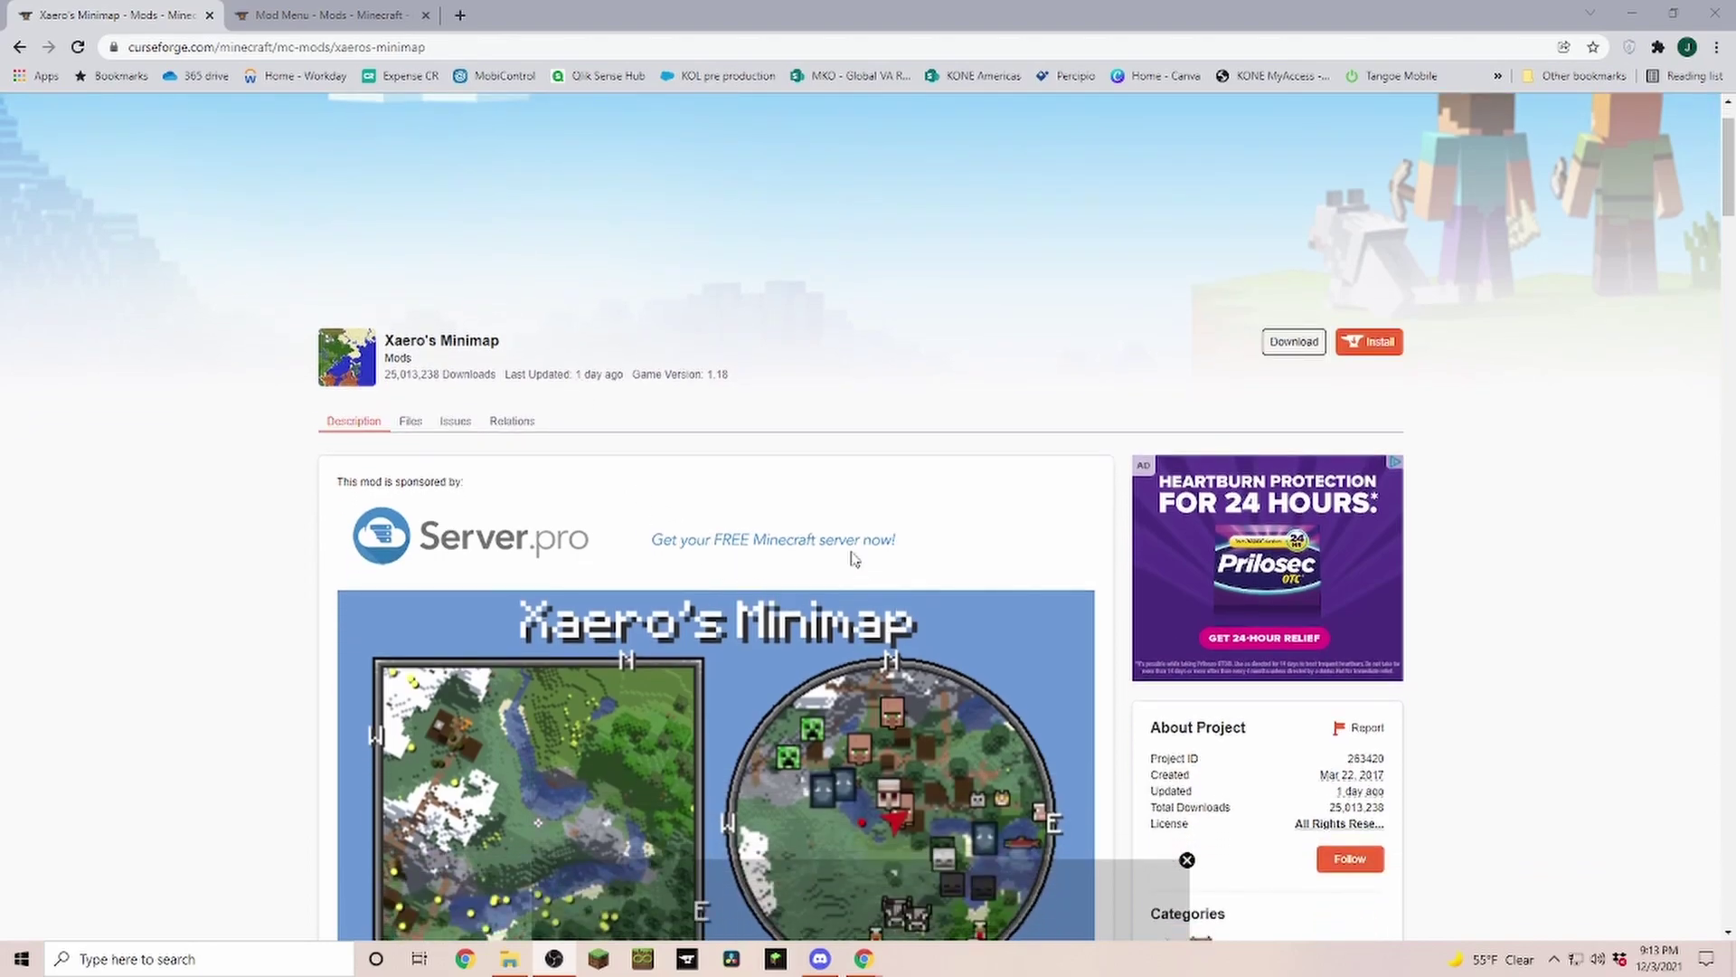
scroll(343, 524, "up", 2)
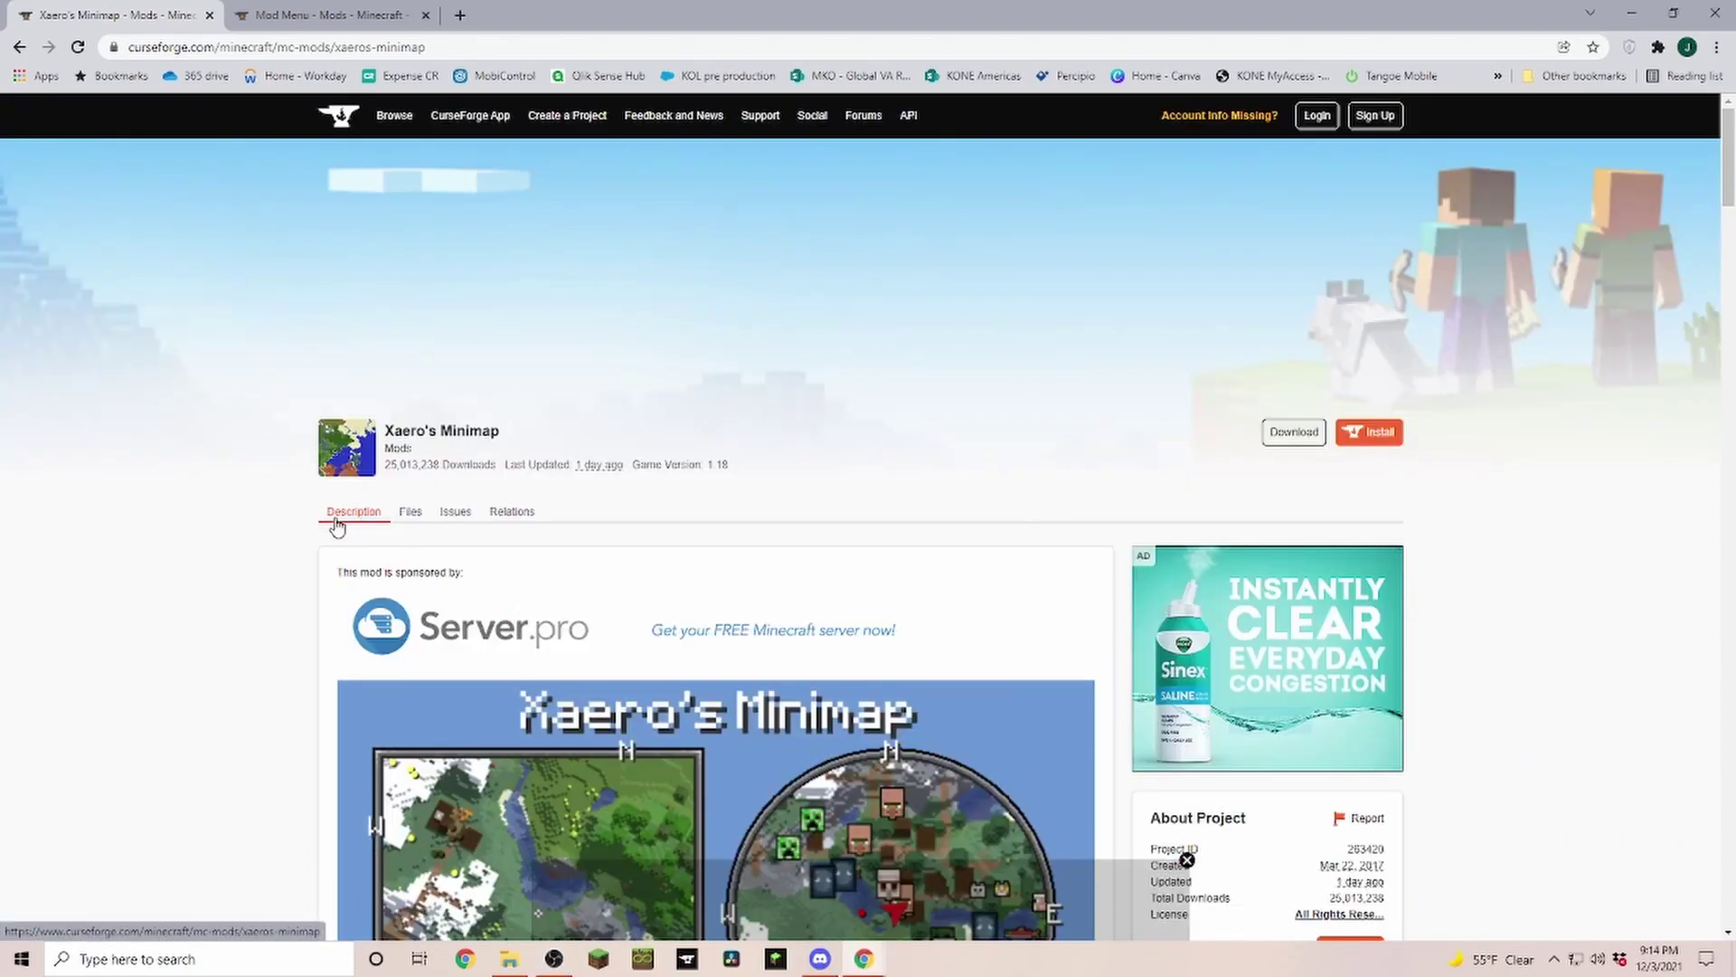
scroll(522, 599, "down", 7)
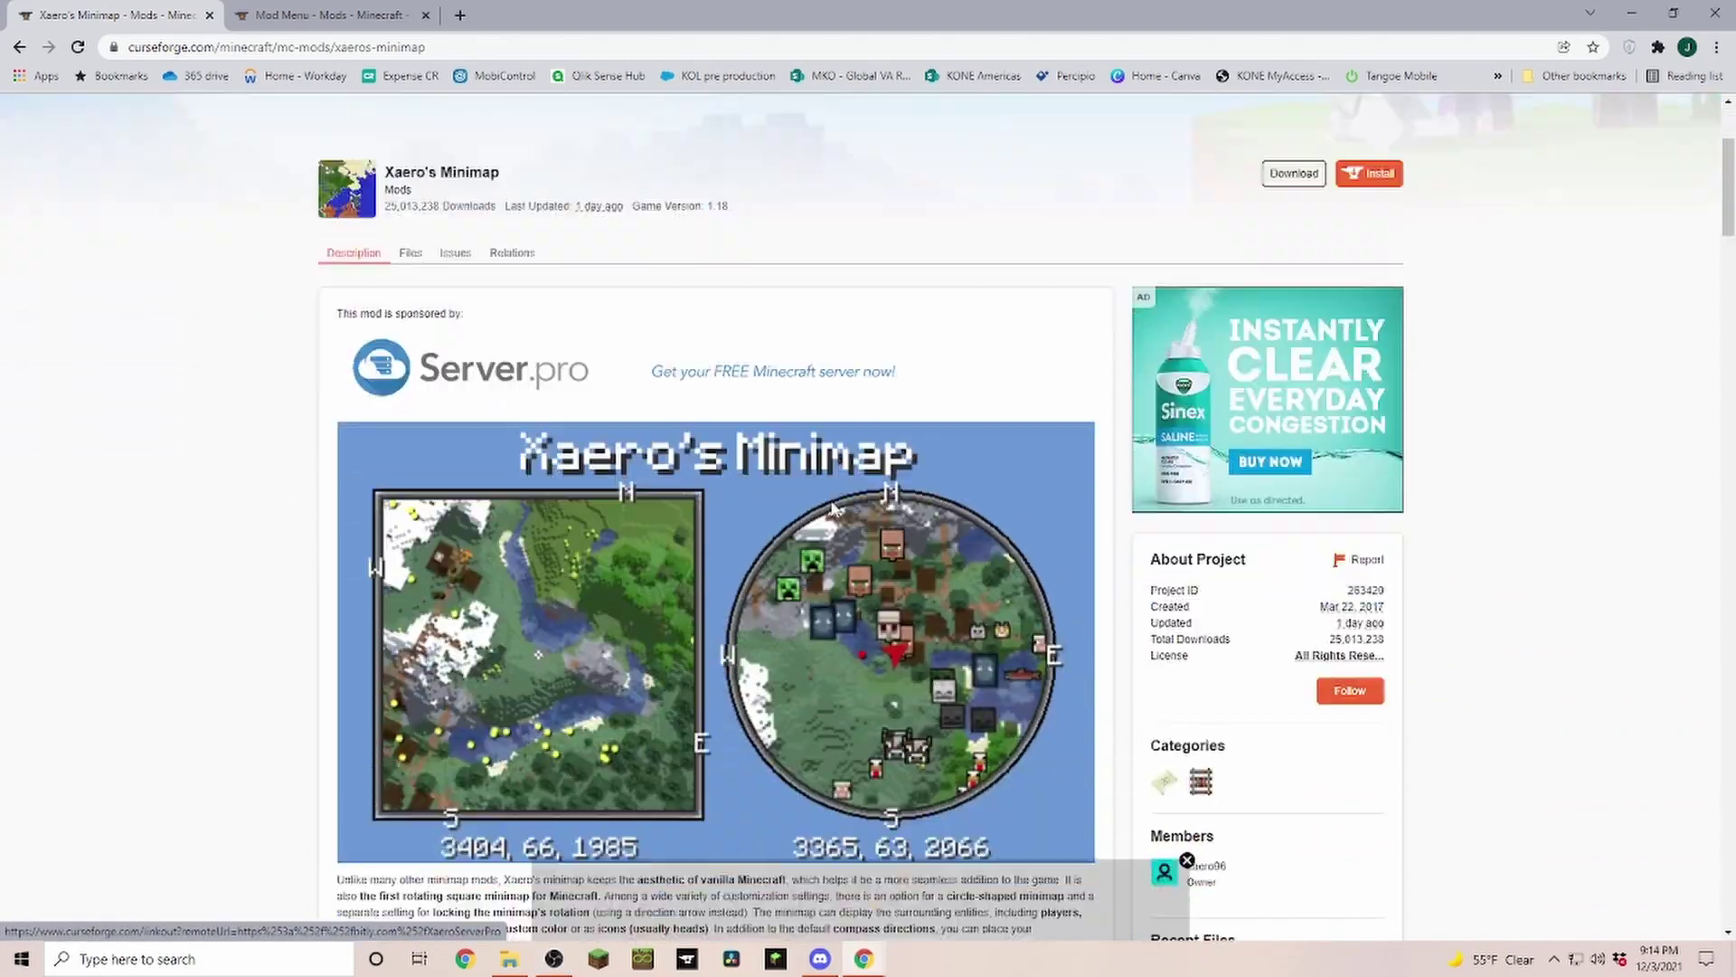
scroll(828, 396, "down", 6)
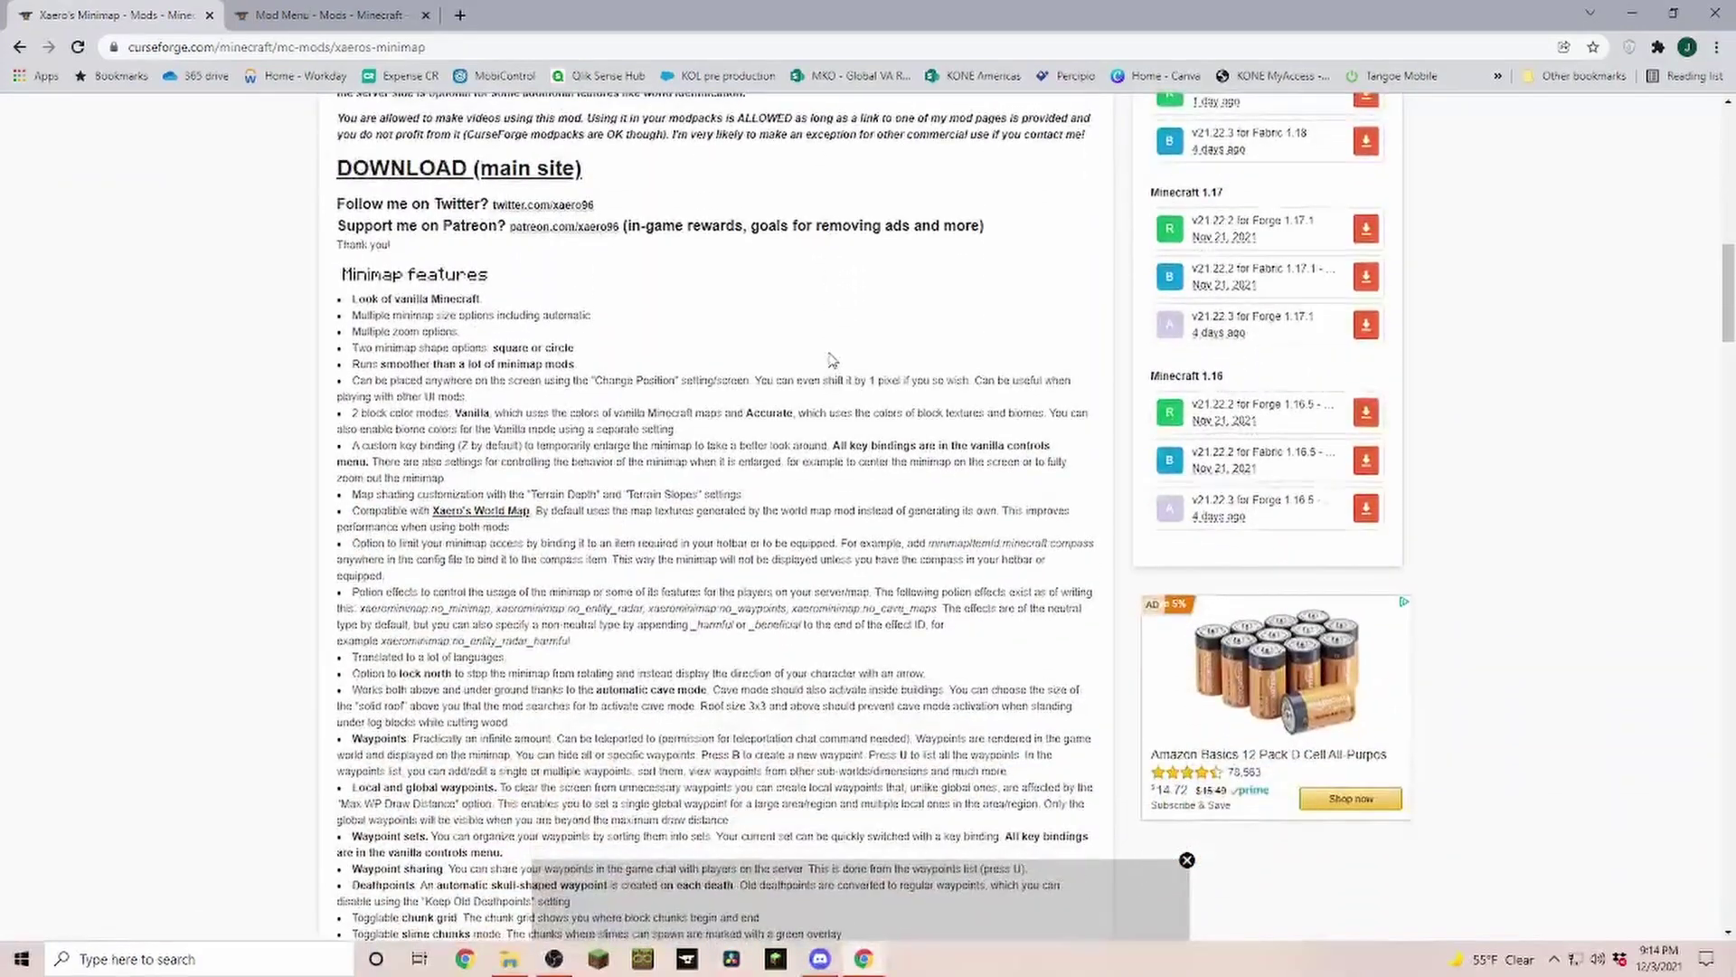
scroll(830, 356, "down", 12)
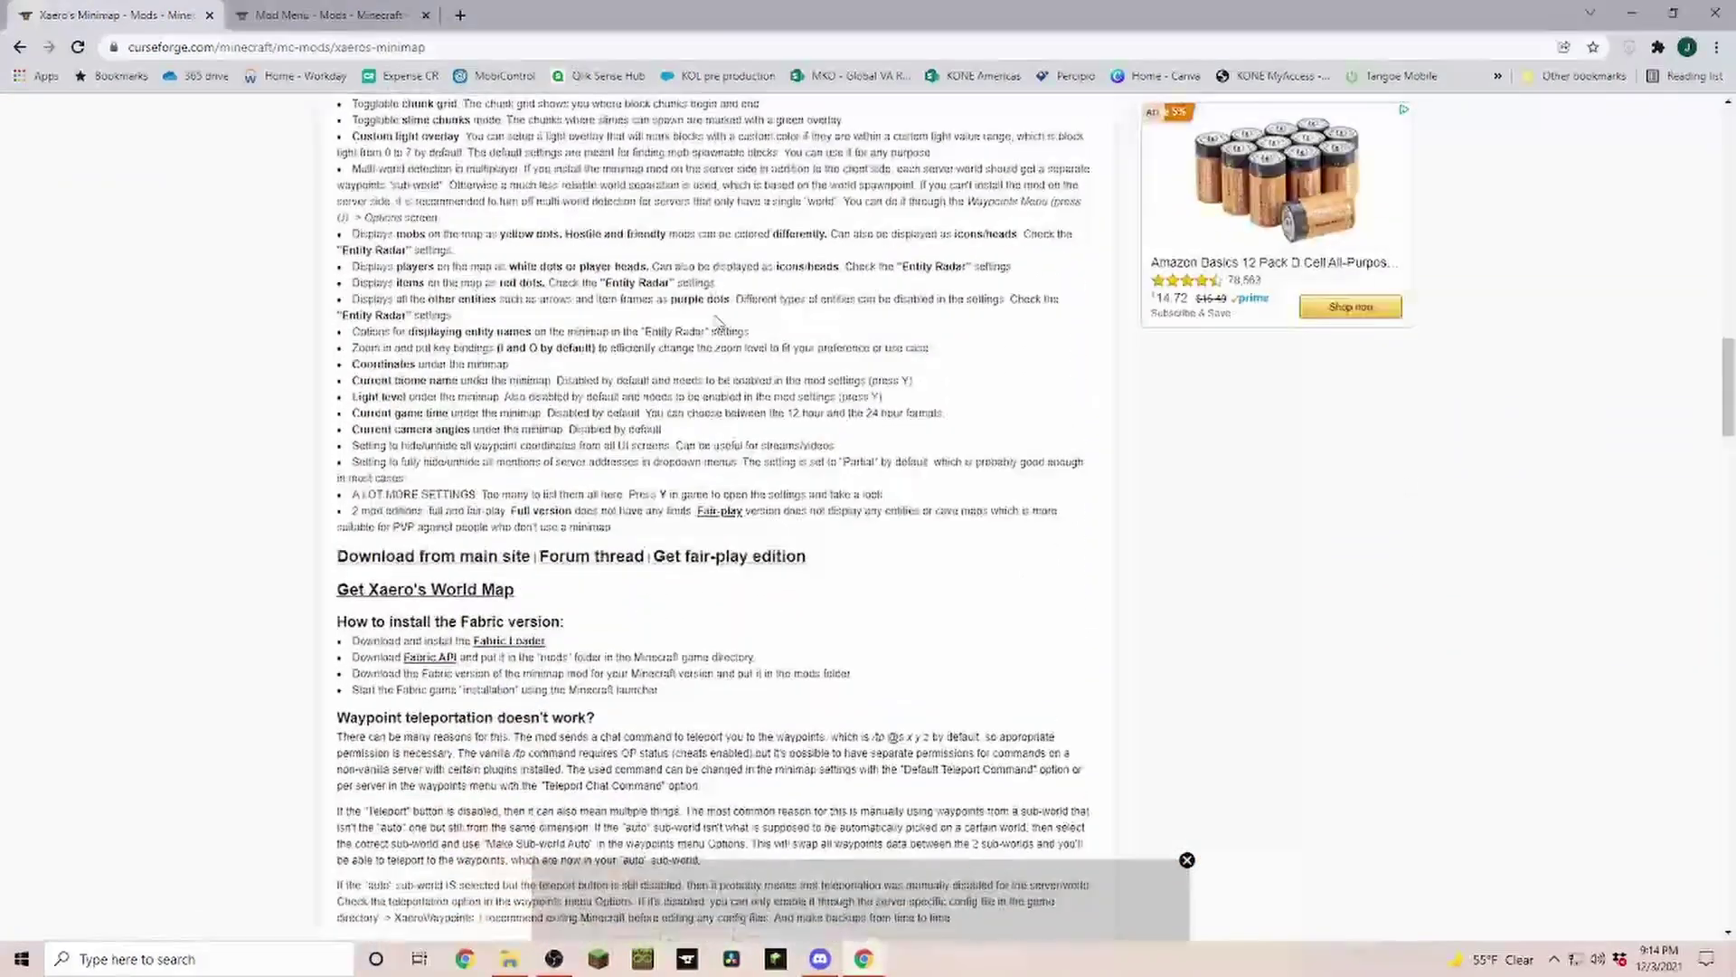
scroll(720, 321, "down", 2)
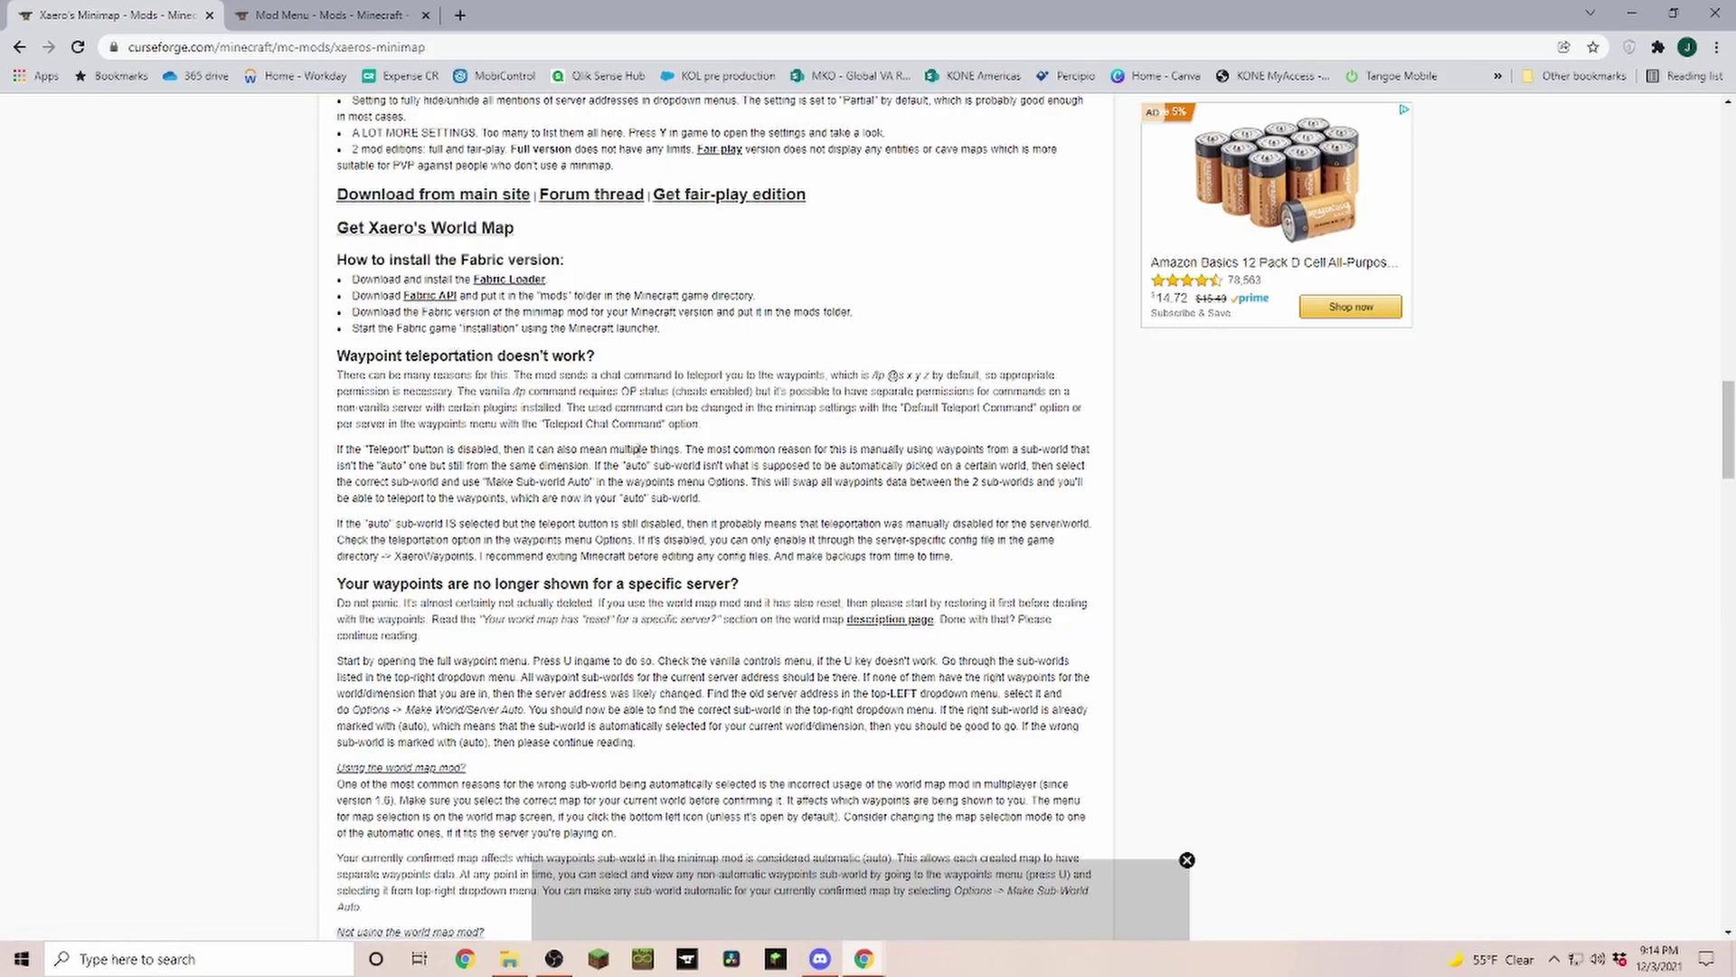
scroll(630, 558, "up", 5)
scroll(630, 559, "up", 10)
left_click(506, 511)
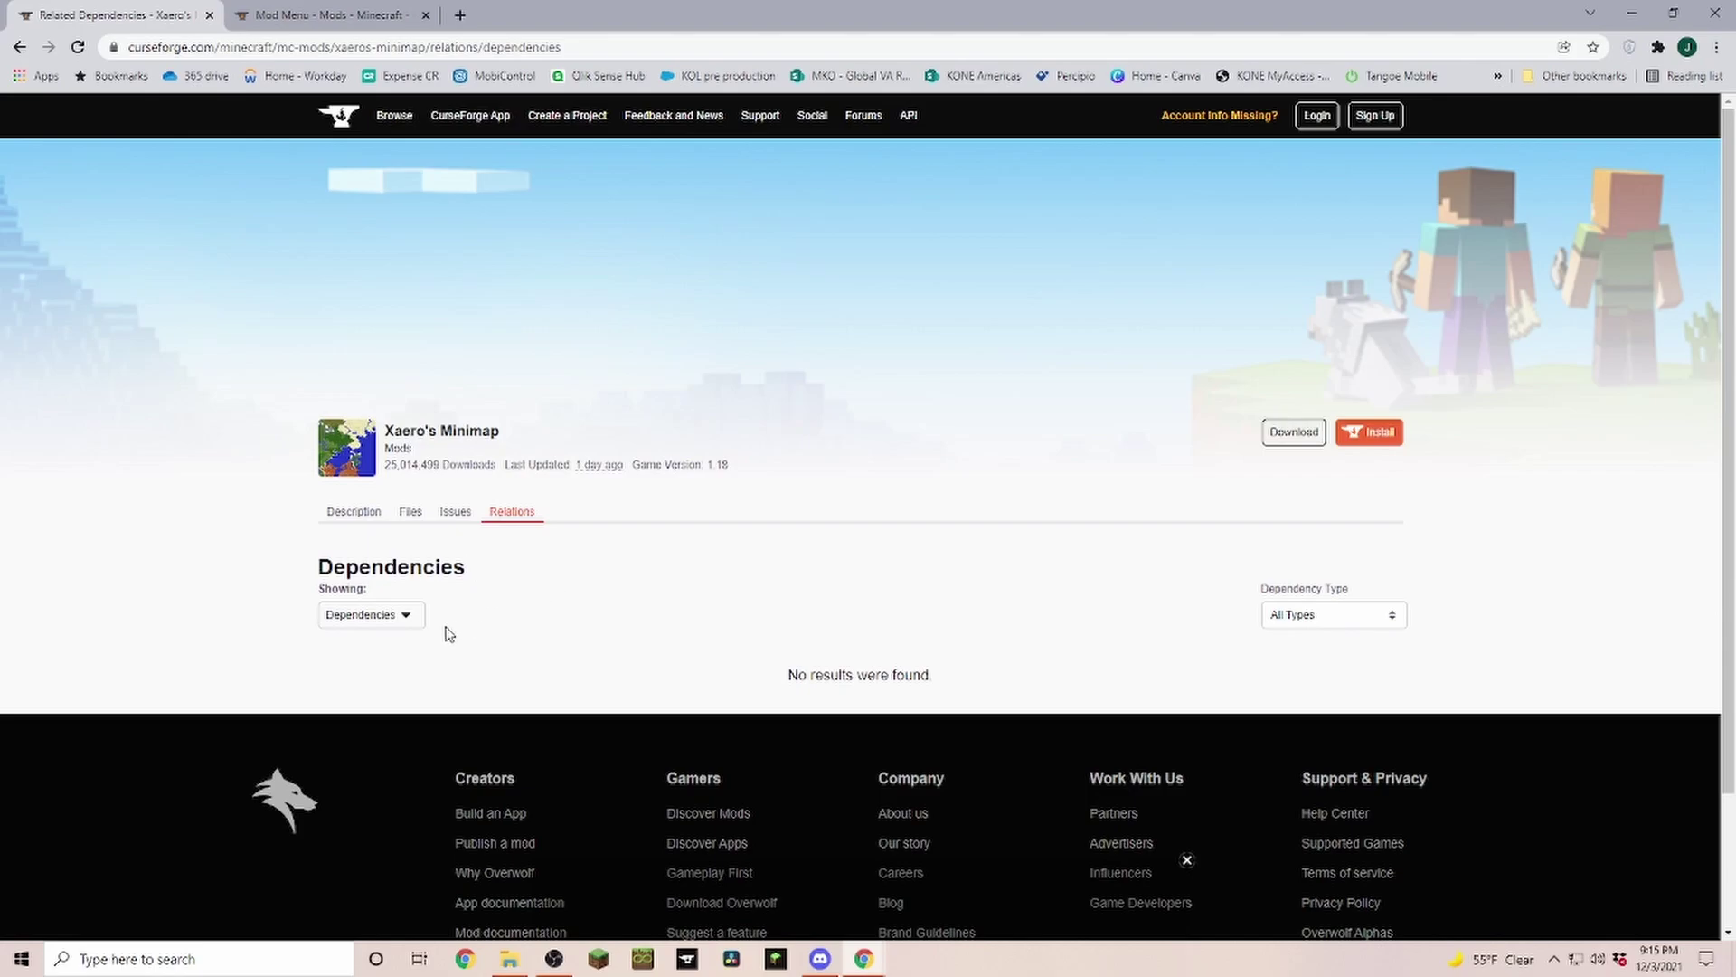
Step: Show Xaero's Minimap files, down to main file v21.22.3 for Forge 1.18 and recent releases
left_click(410, 511)
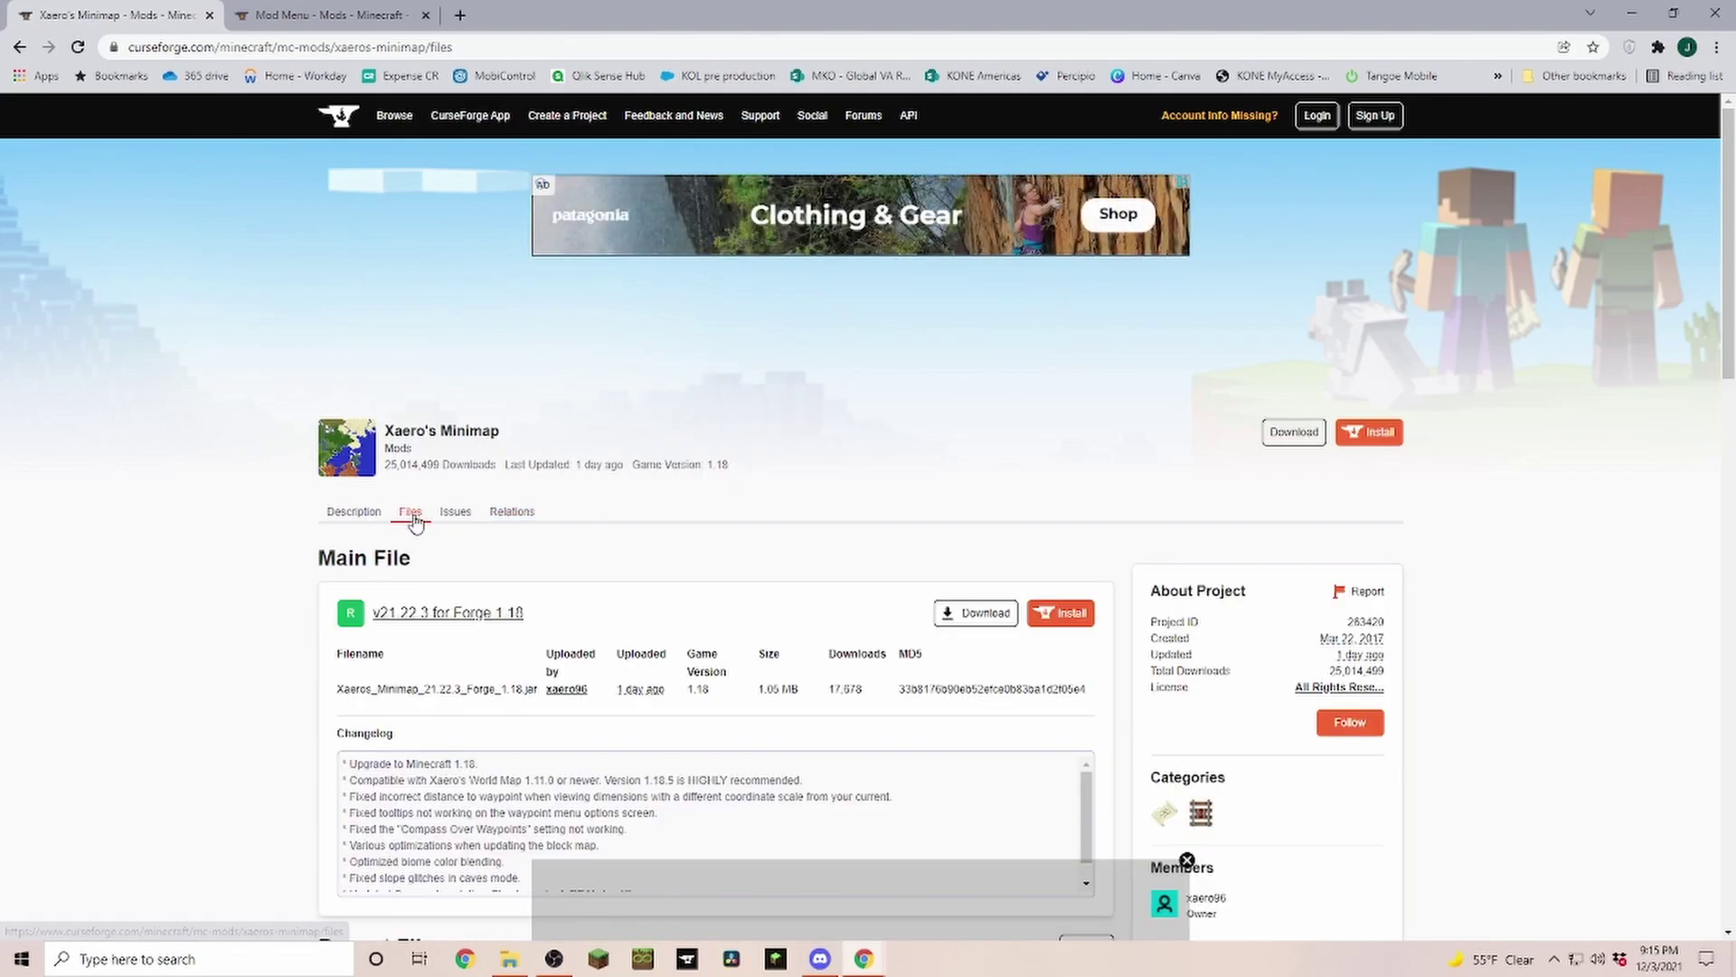
scroll(709, 399, "down", 4)
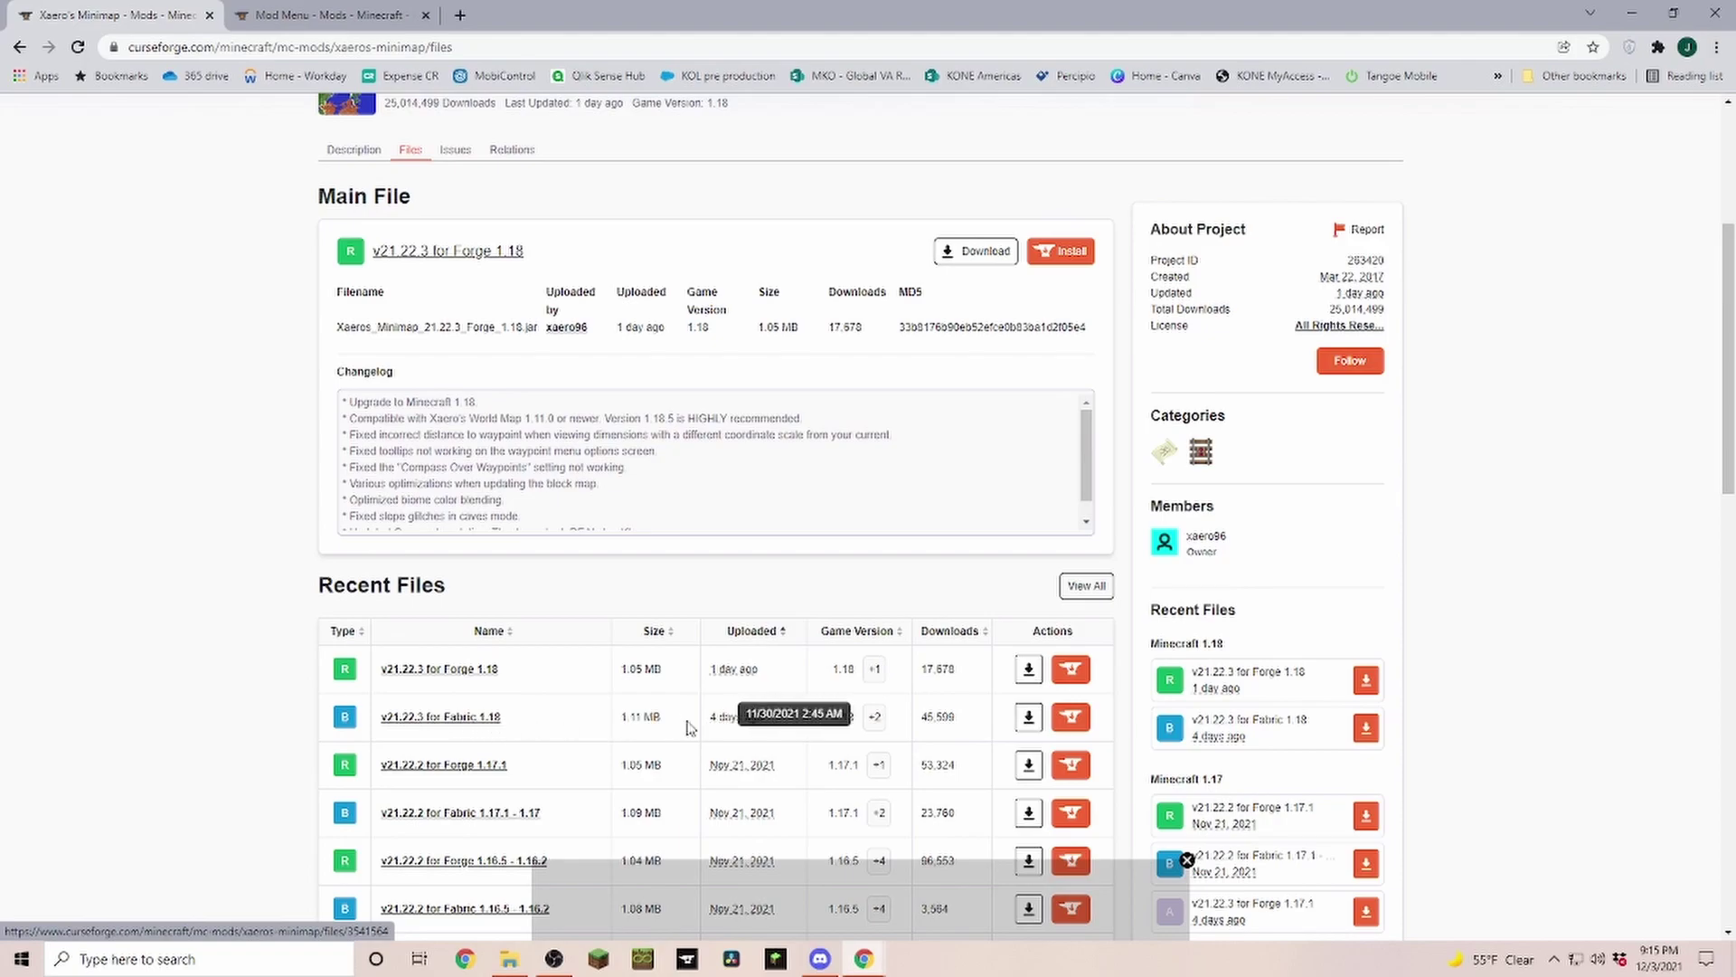
scroll(893, 678, "down", 2)
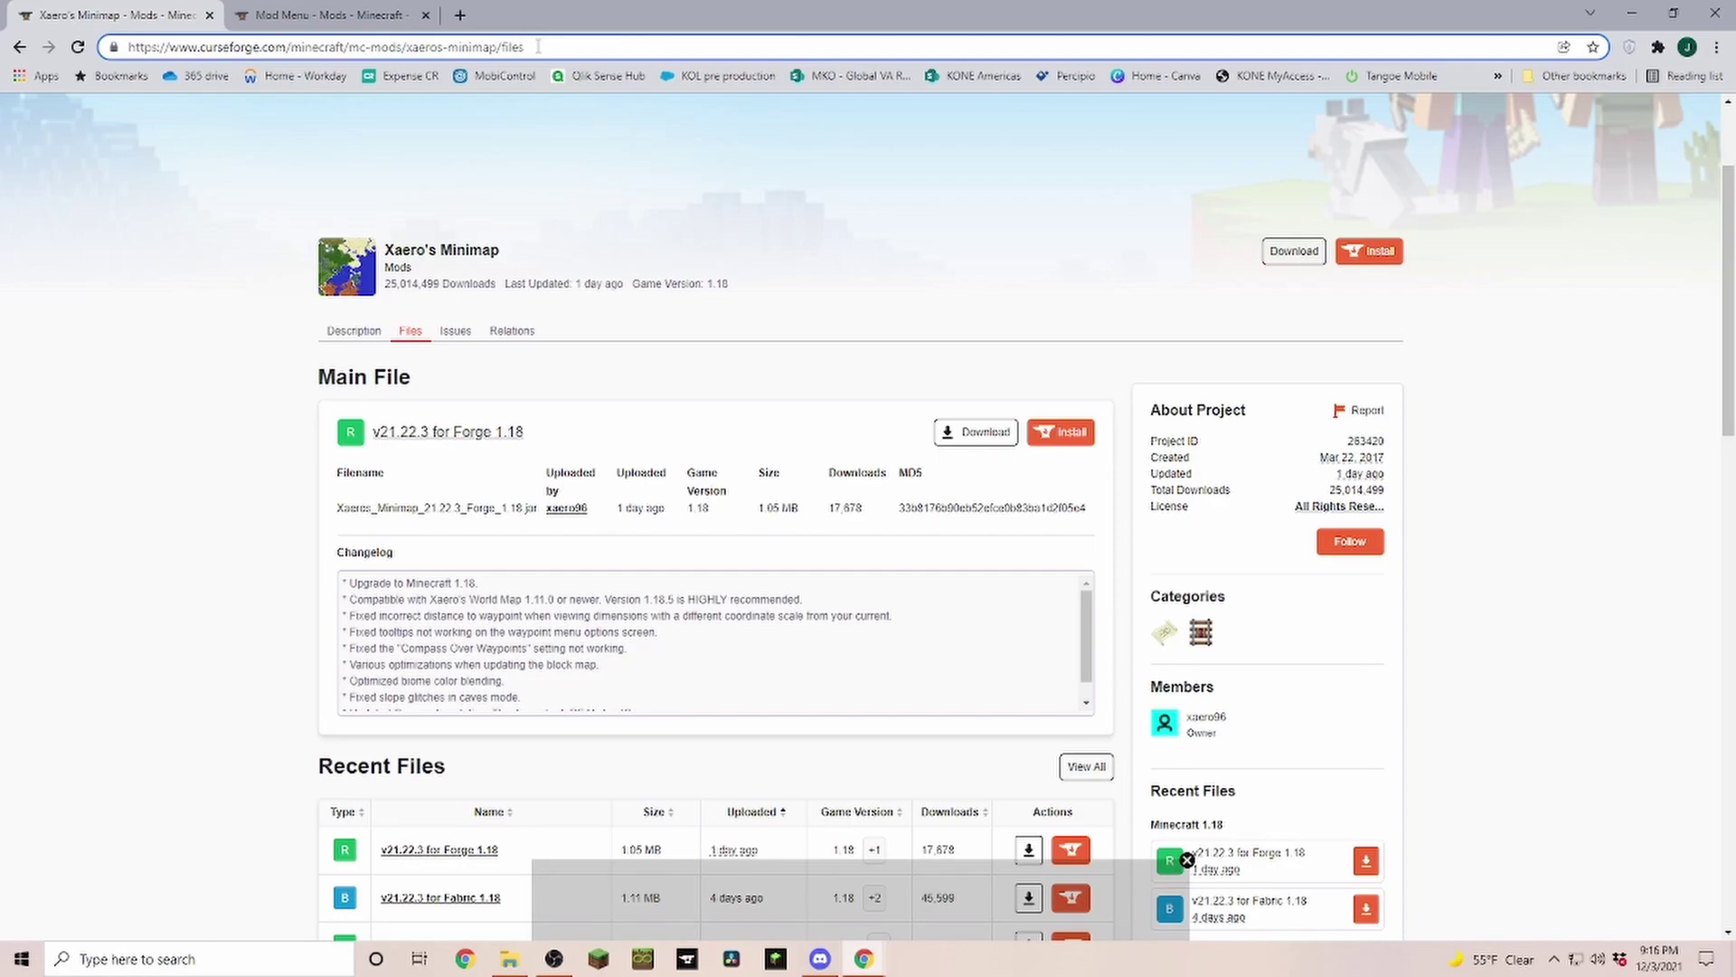
Step: Load the /all page listing every Xaero's Minimap file across 38 pages and browse it
type("/all")
key("Return")
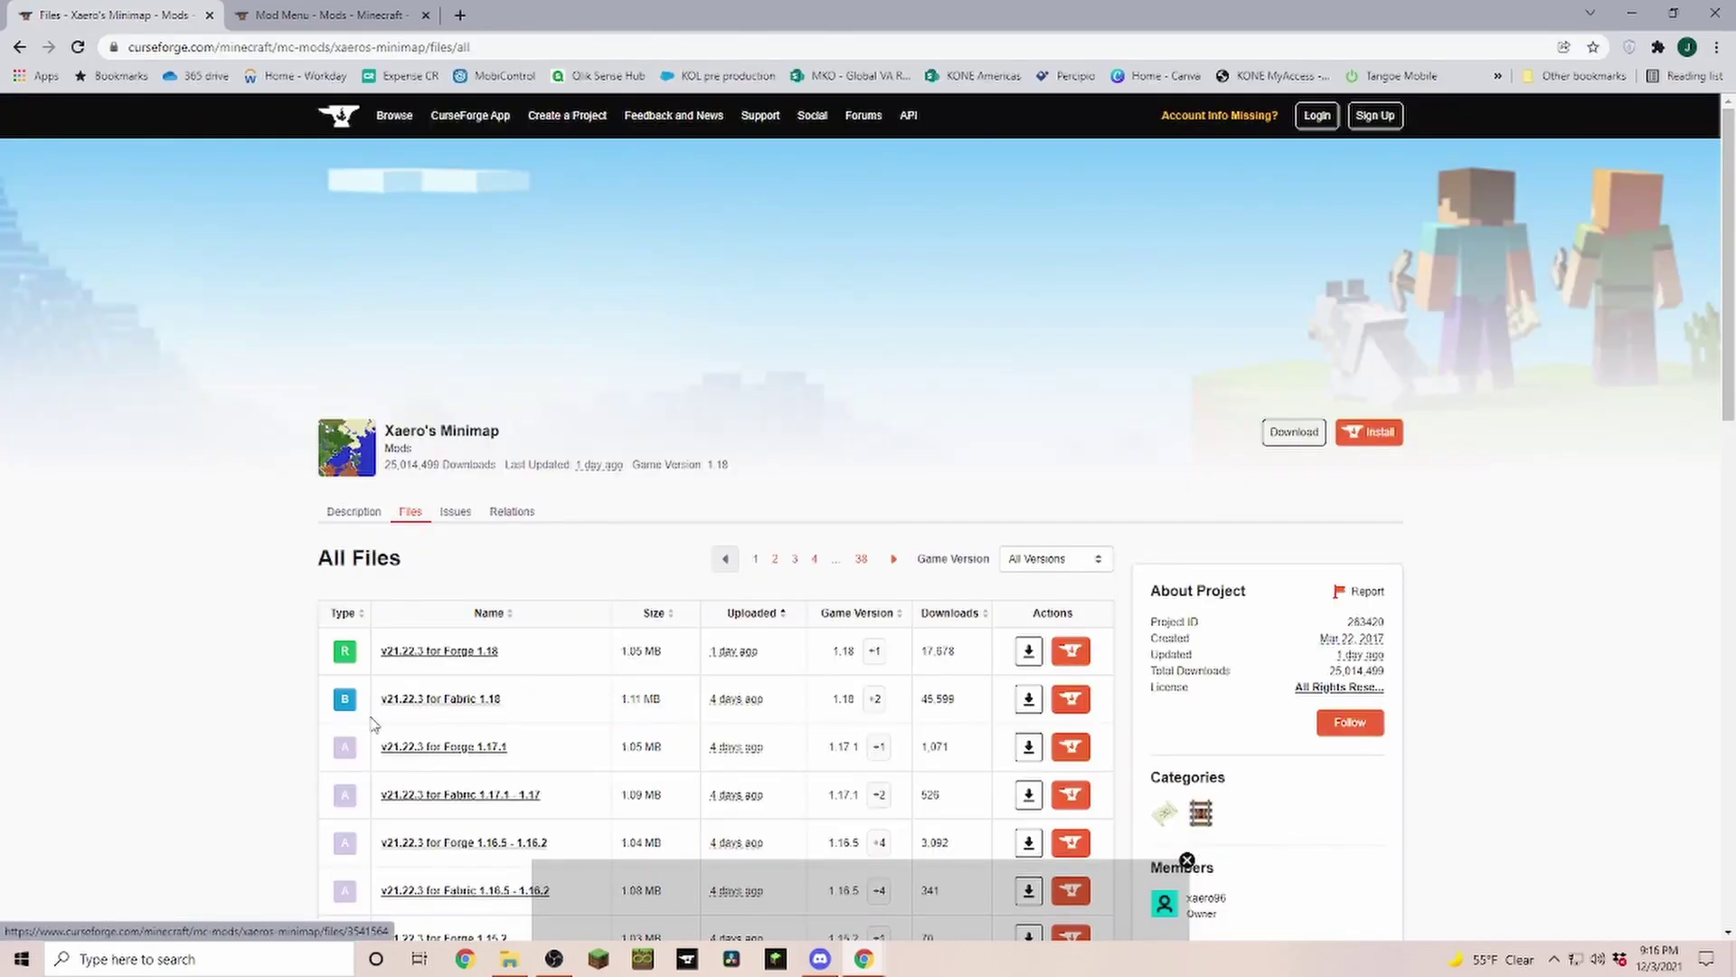
scroll(371, 724, "down", 2)
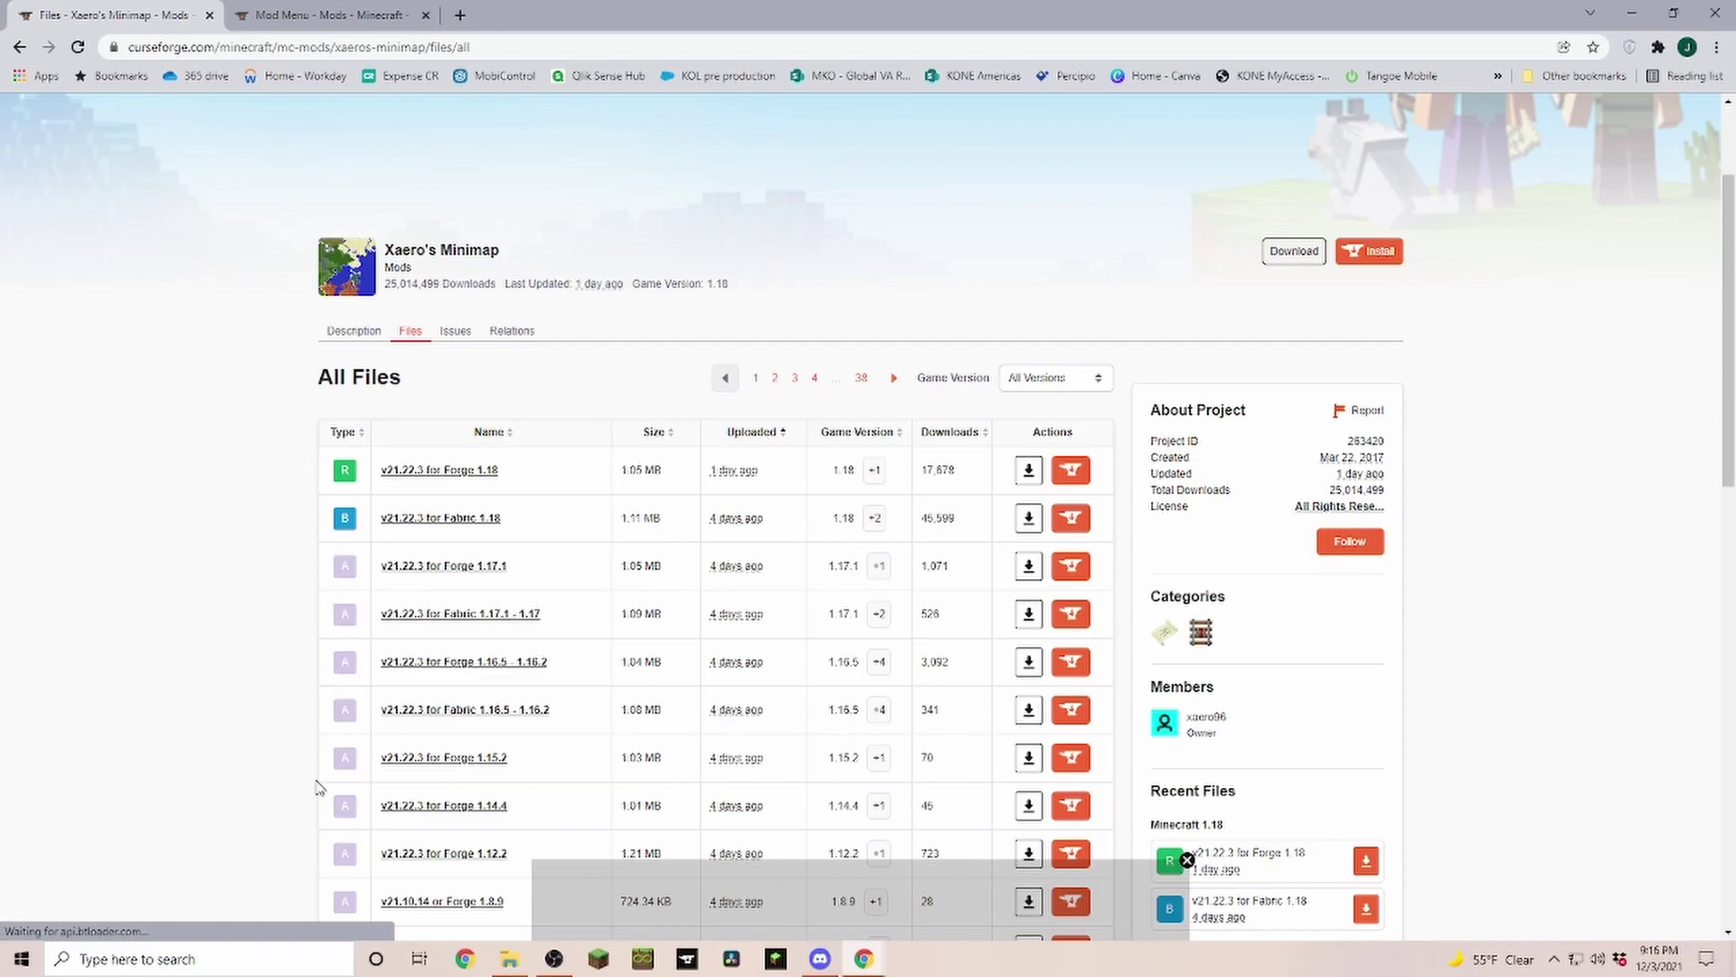
scroll(318, 786, "down", 1)
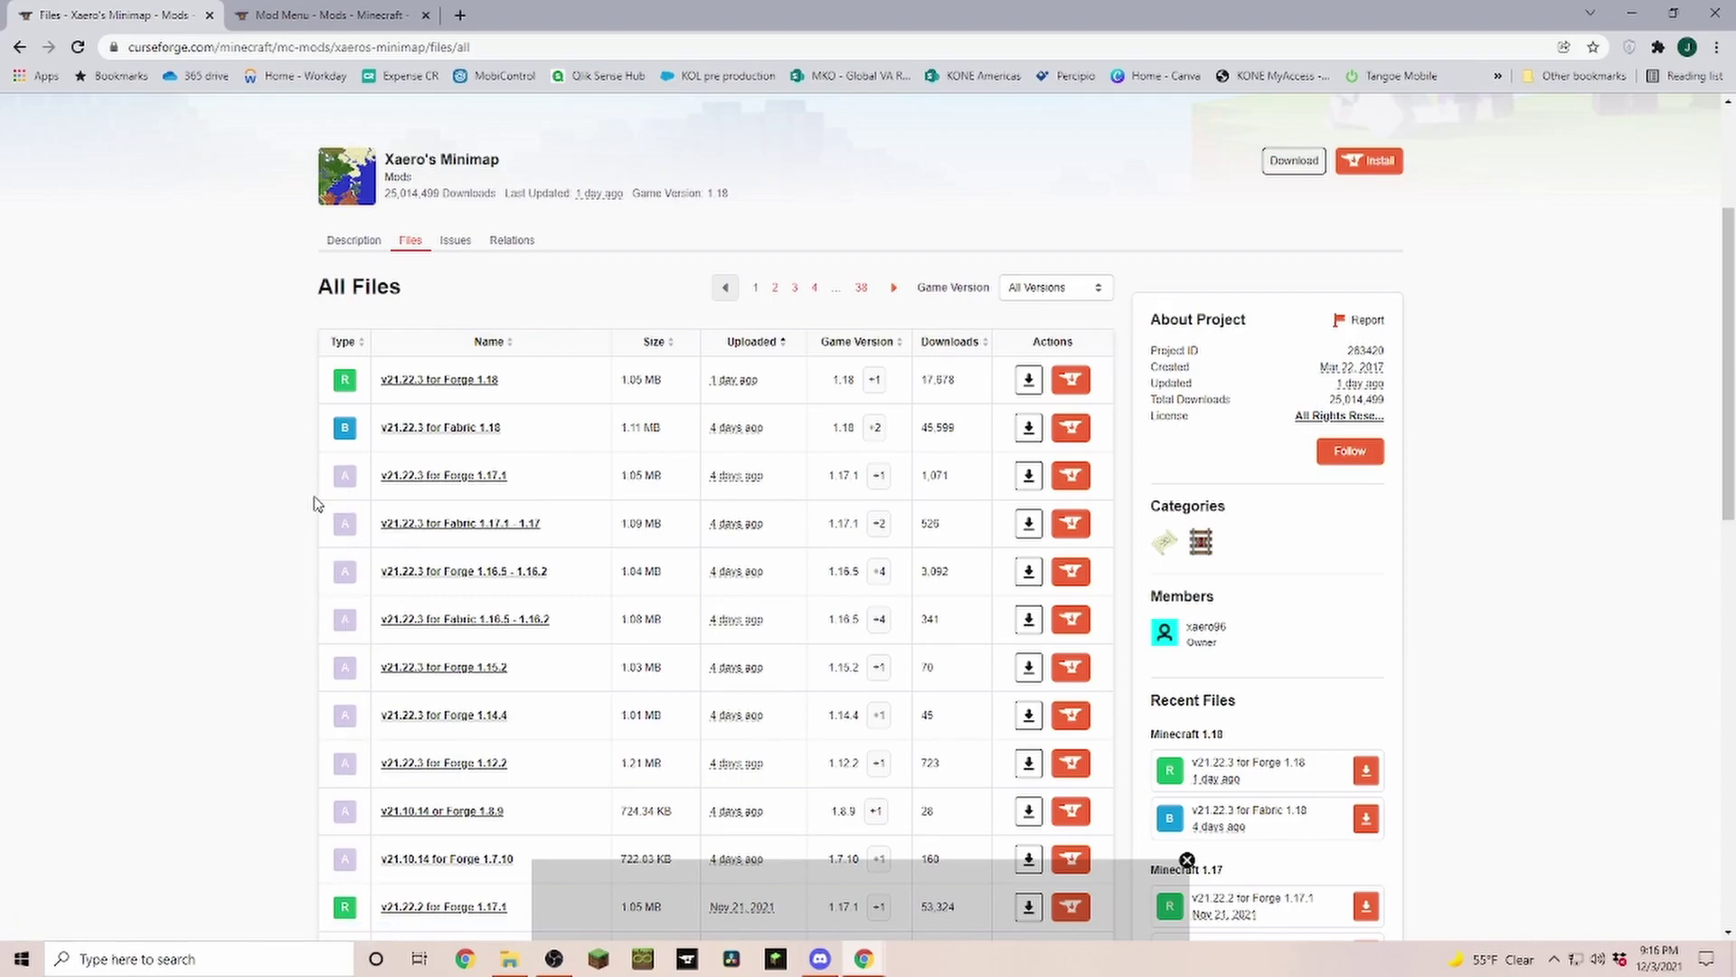
scroll(315, 502, "down", 2)
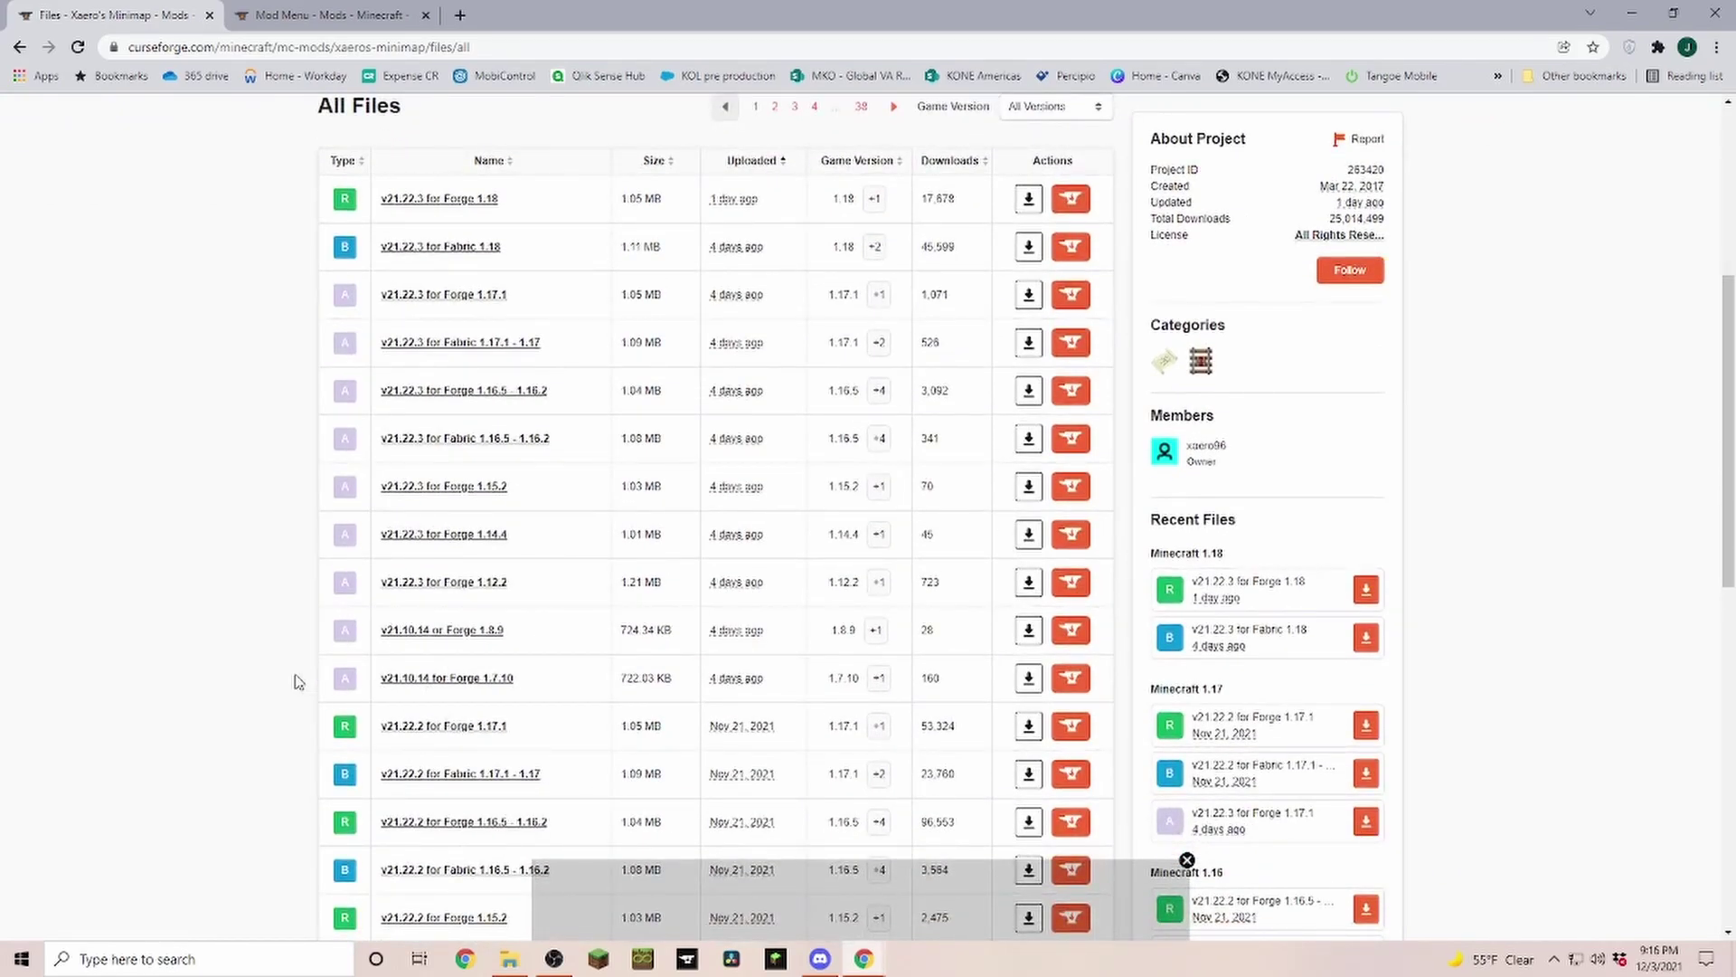
scroll(388, 651, "down", 2)
scroll(389, 651, "up", 5)
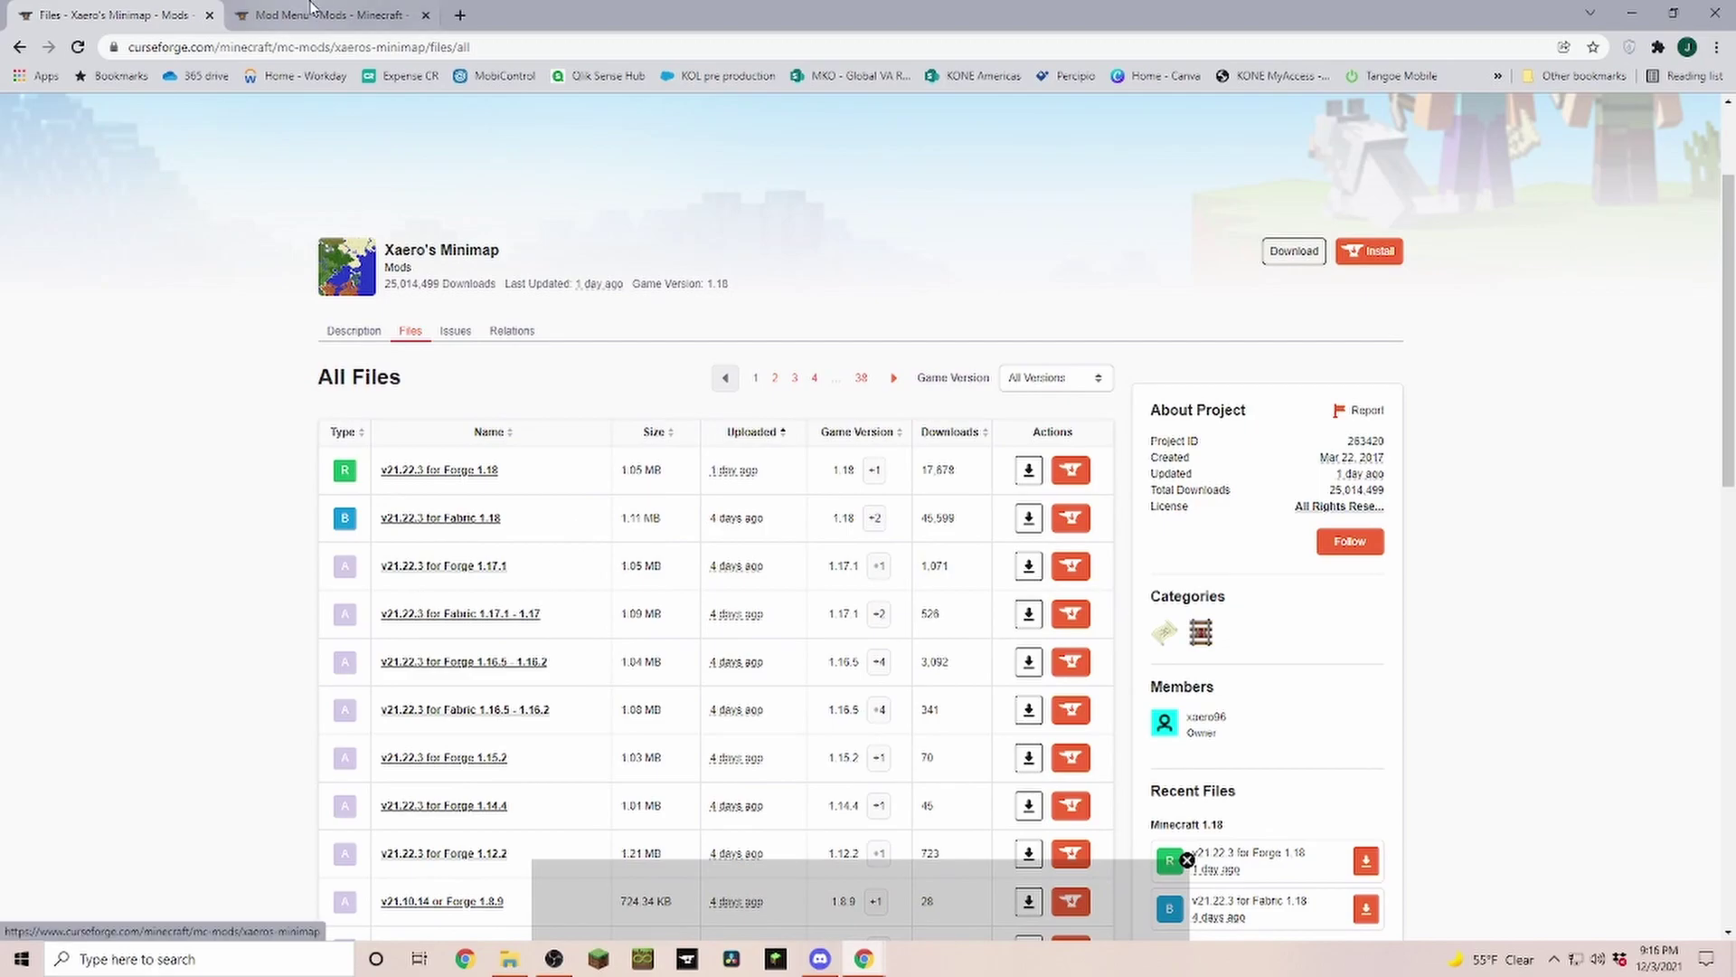
left_click(289, 24)
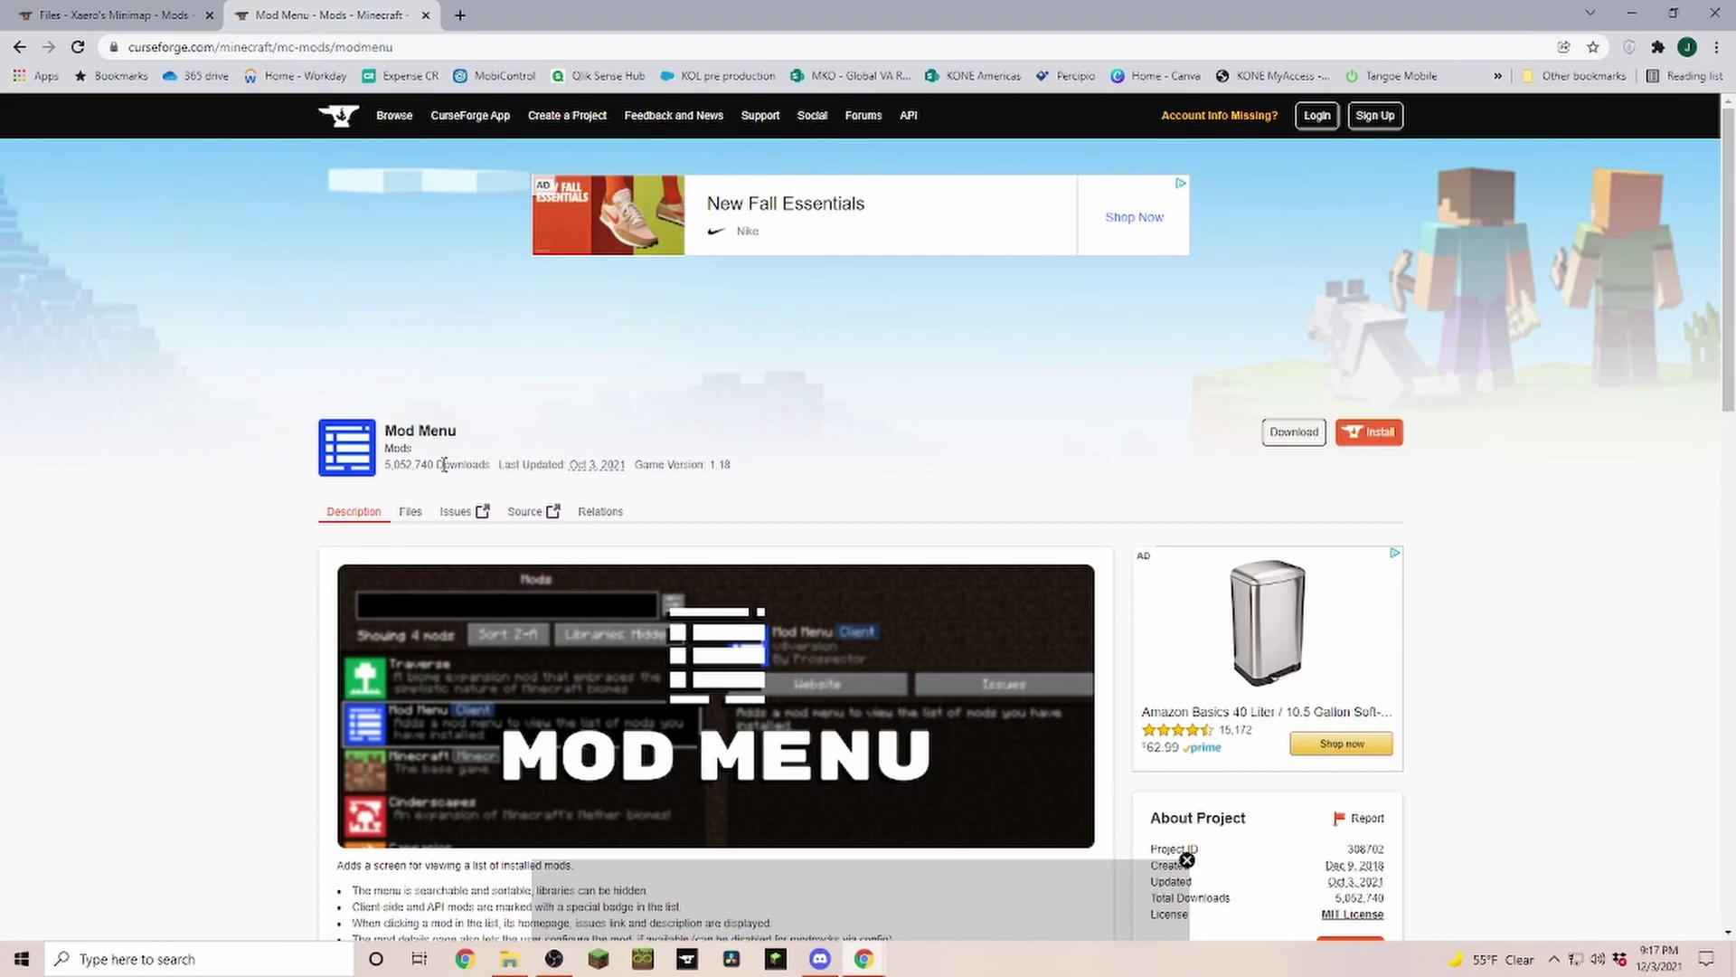
scroll(604, 459, "down", 4)
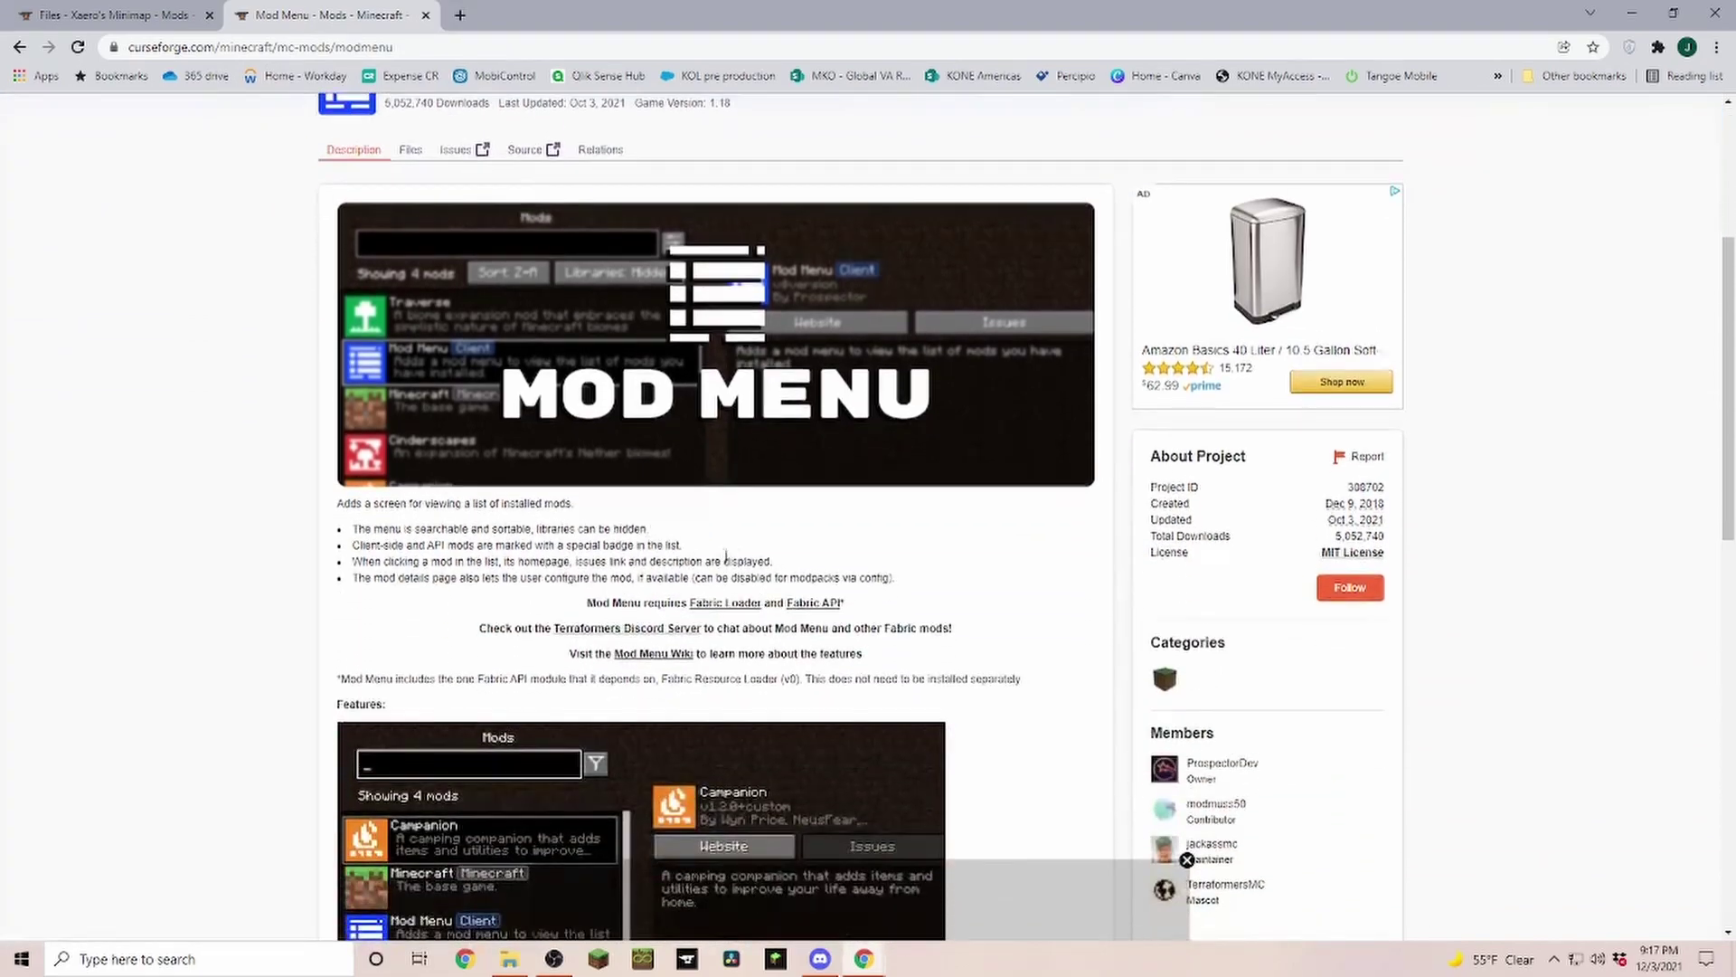
scroll(847, 579, "down", 1)
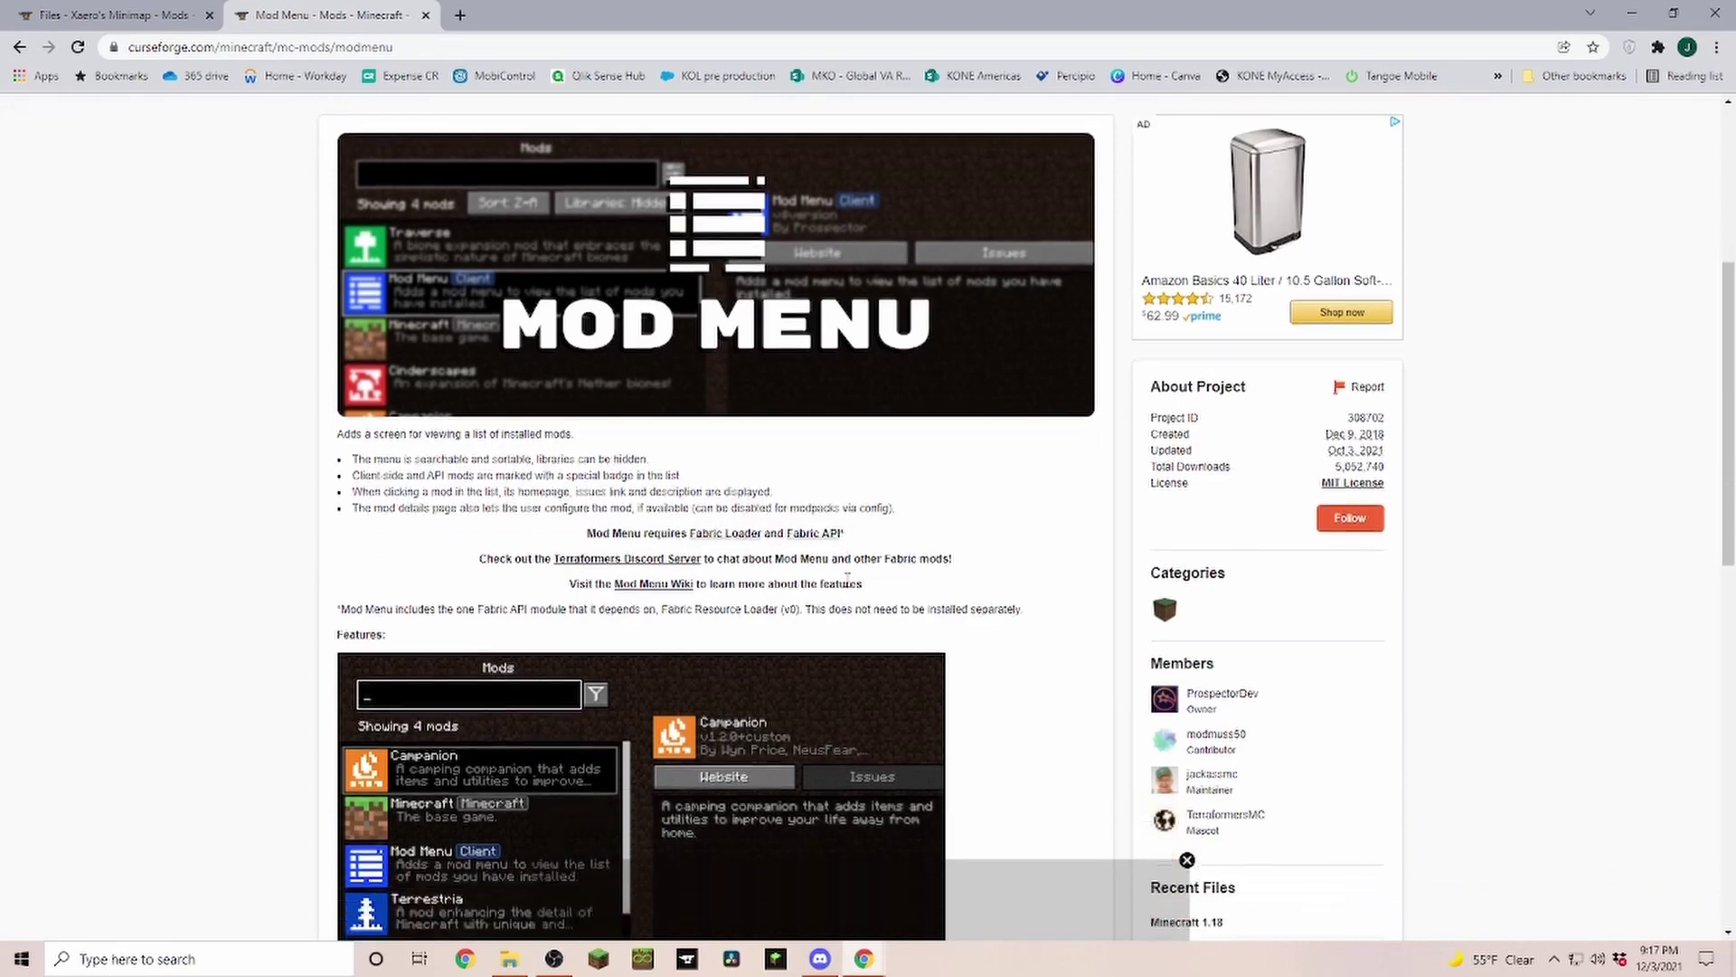
scroll(631, 470, "down", 6)
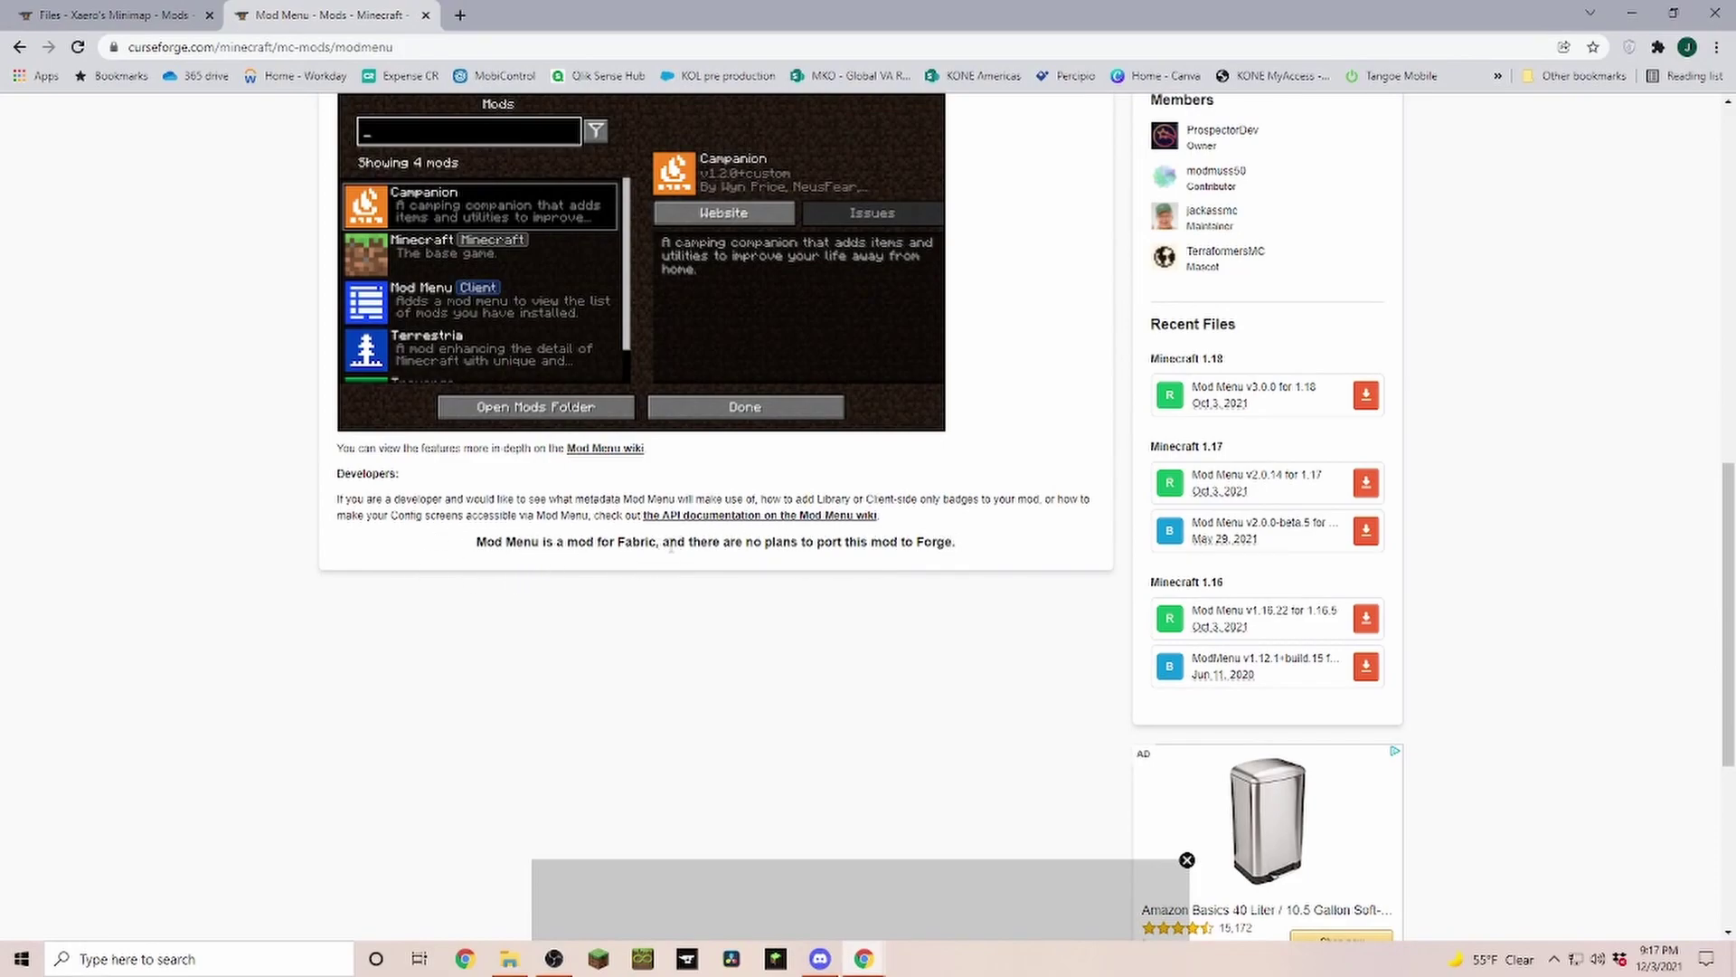
scroll(706, 526, "up", 6)
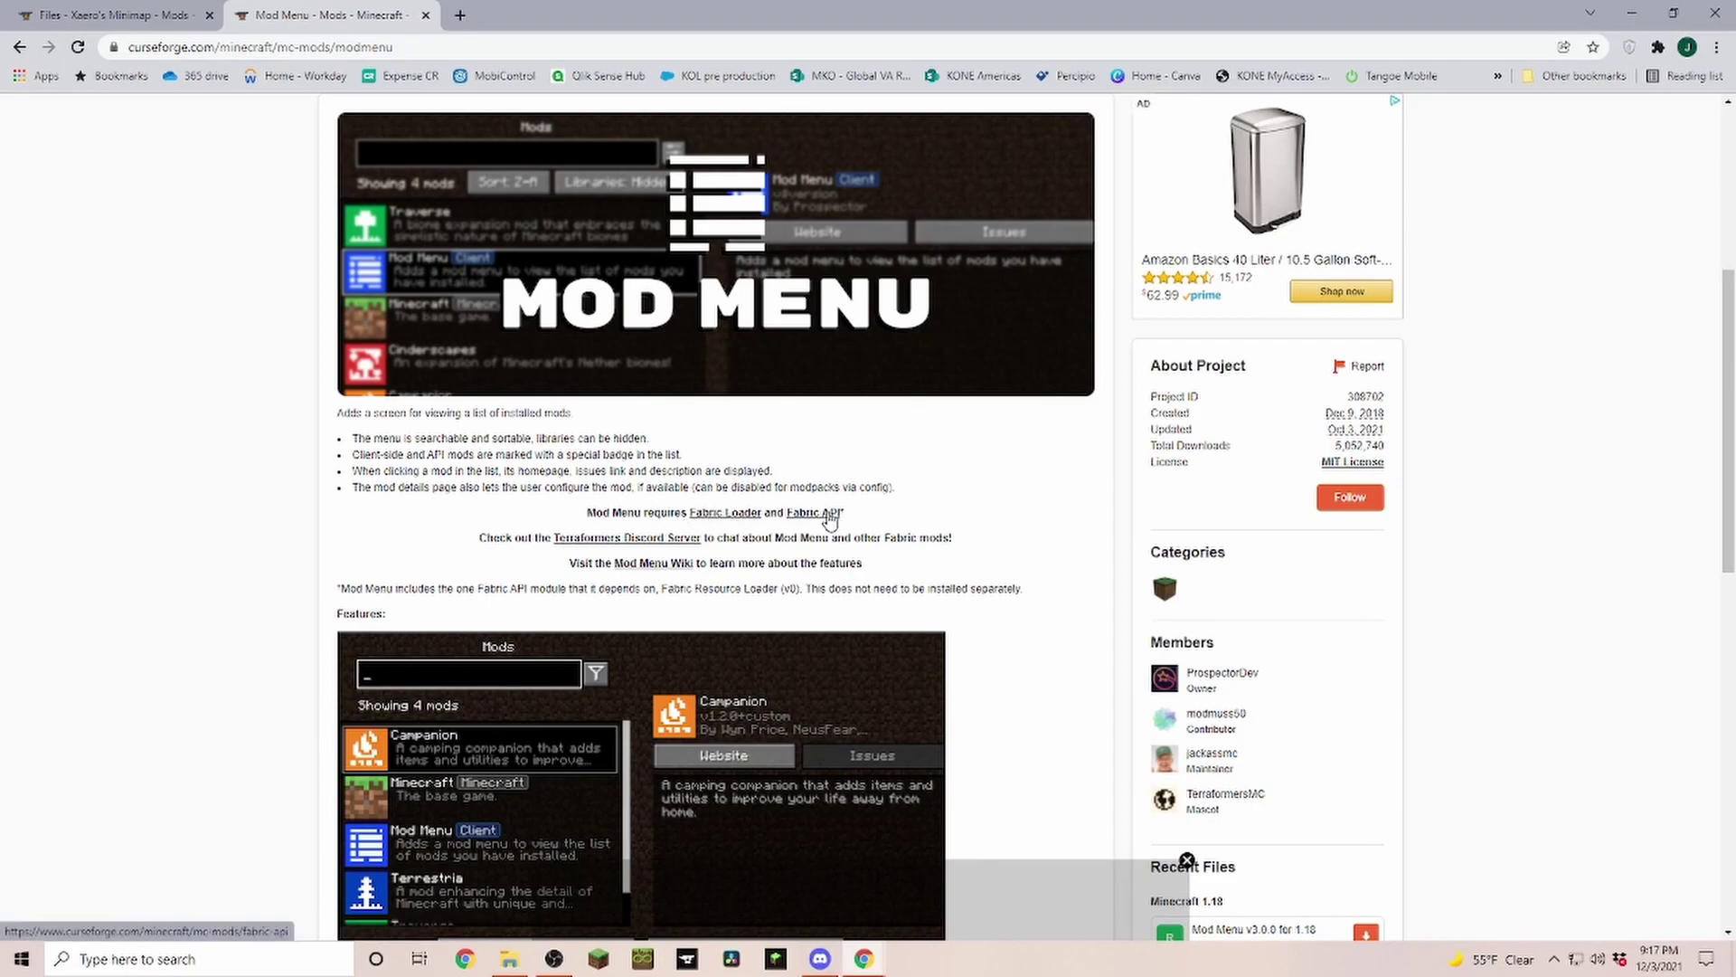
scroll(814, 624, "up", 5)
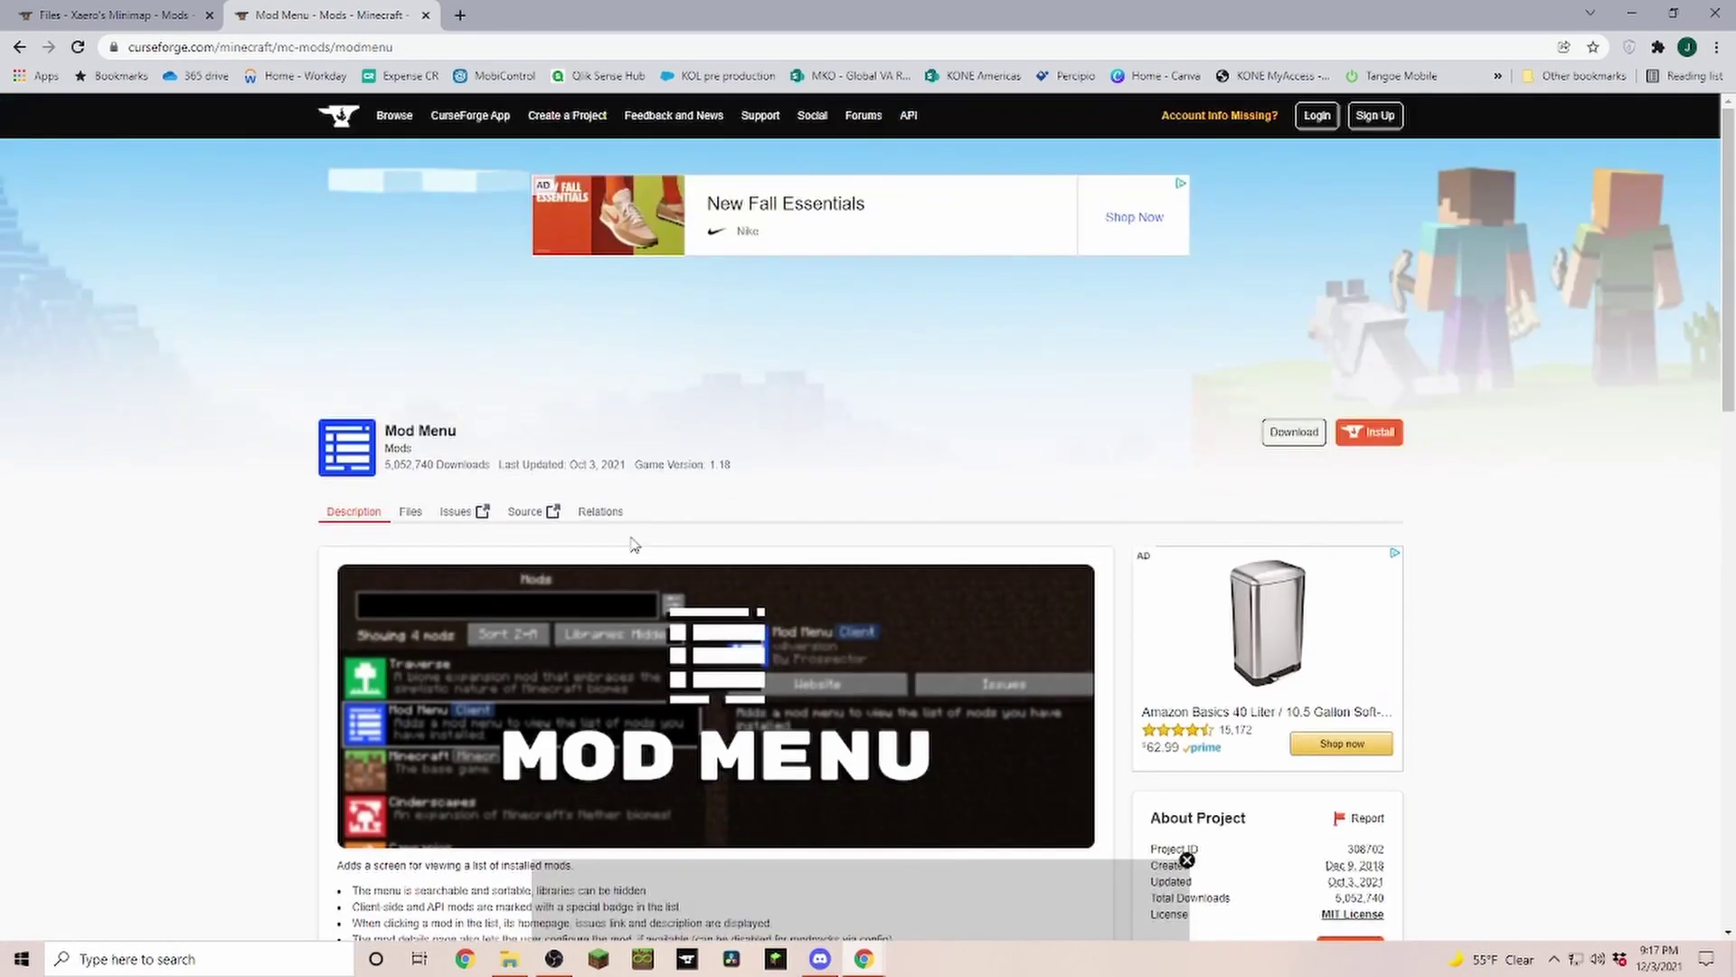
Step: Download the Mod Menu v3.0.0 for 1.18 main file
left_click(410, 511)
scroll(633, 479, "down", 3)
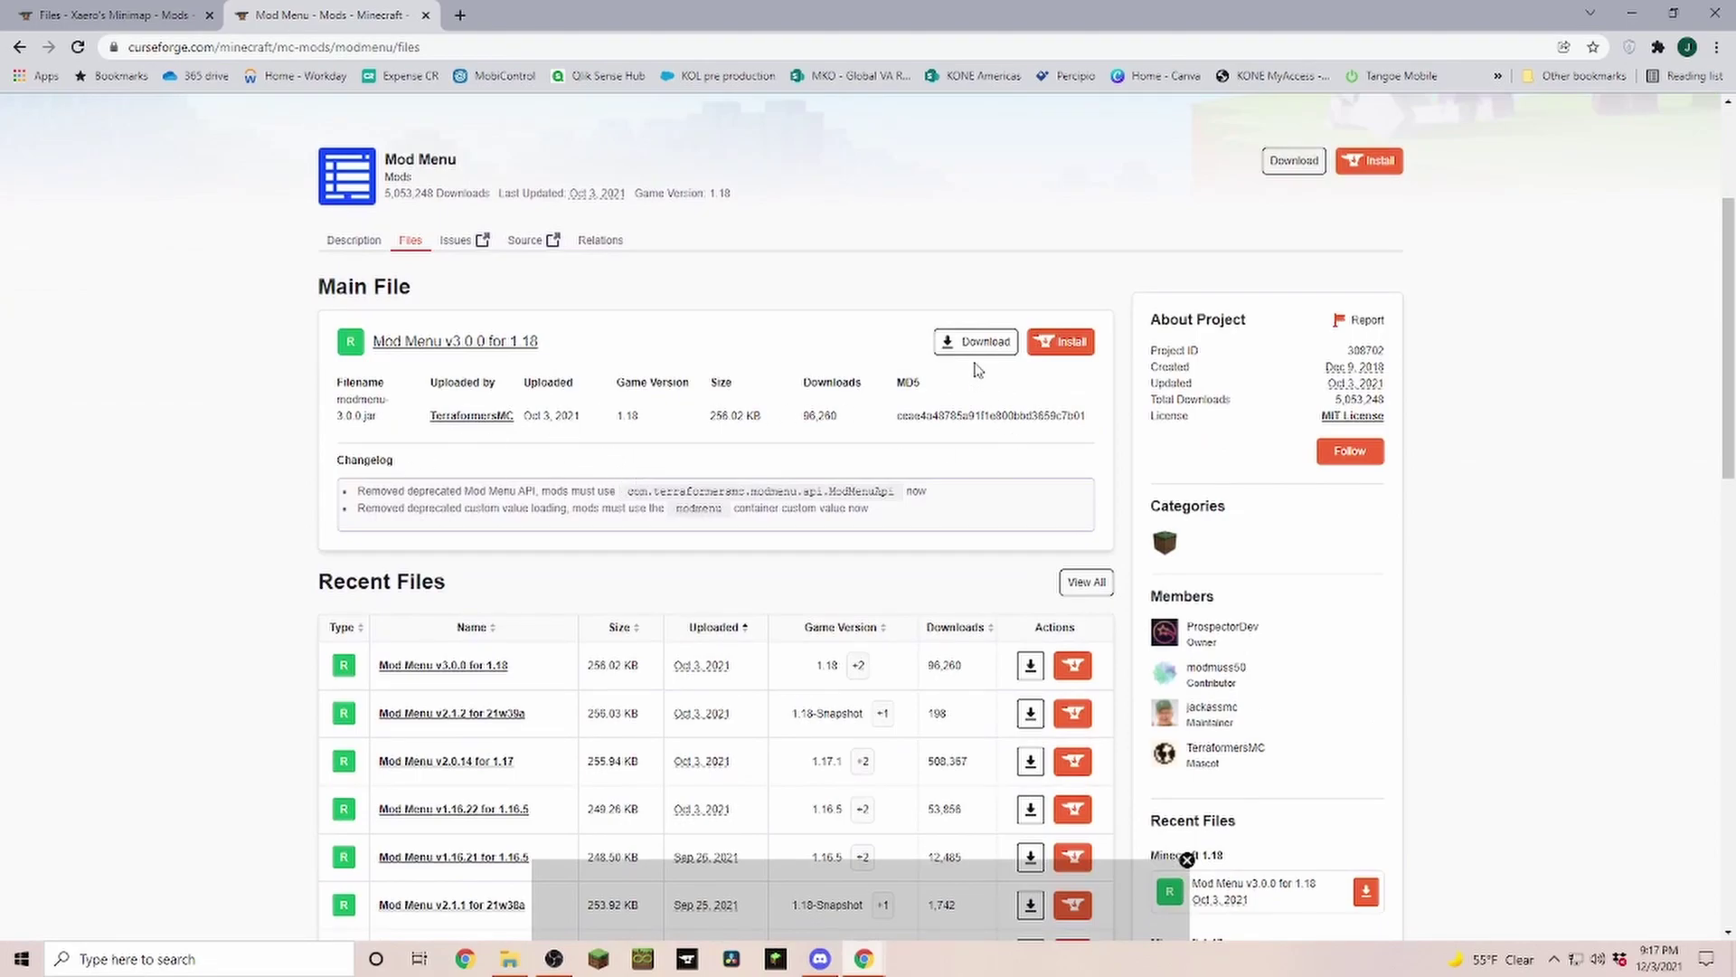
left_click(980, 341)
Step: Download Xaero's Minimap for Fabric 1.18, keeping the flagged download
left_click(157, 25)
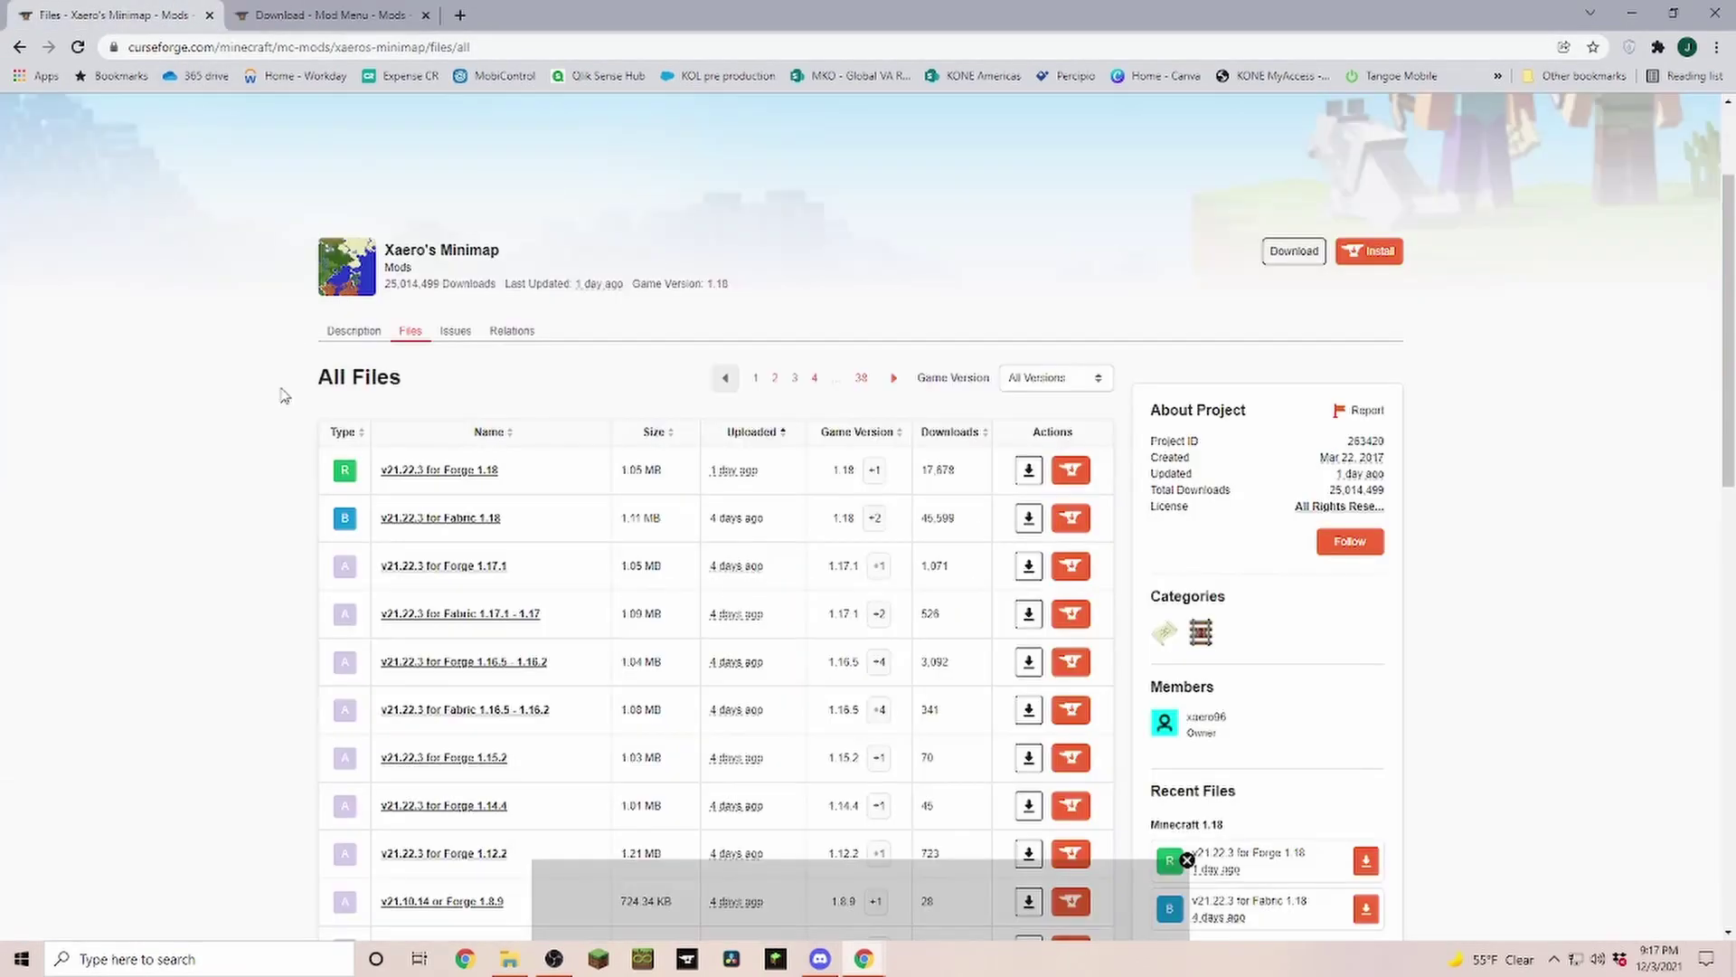
left_click(1032, 523)
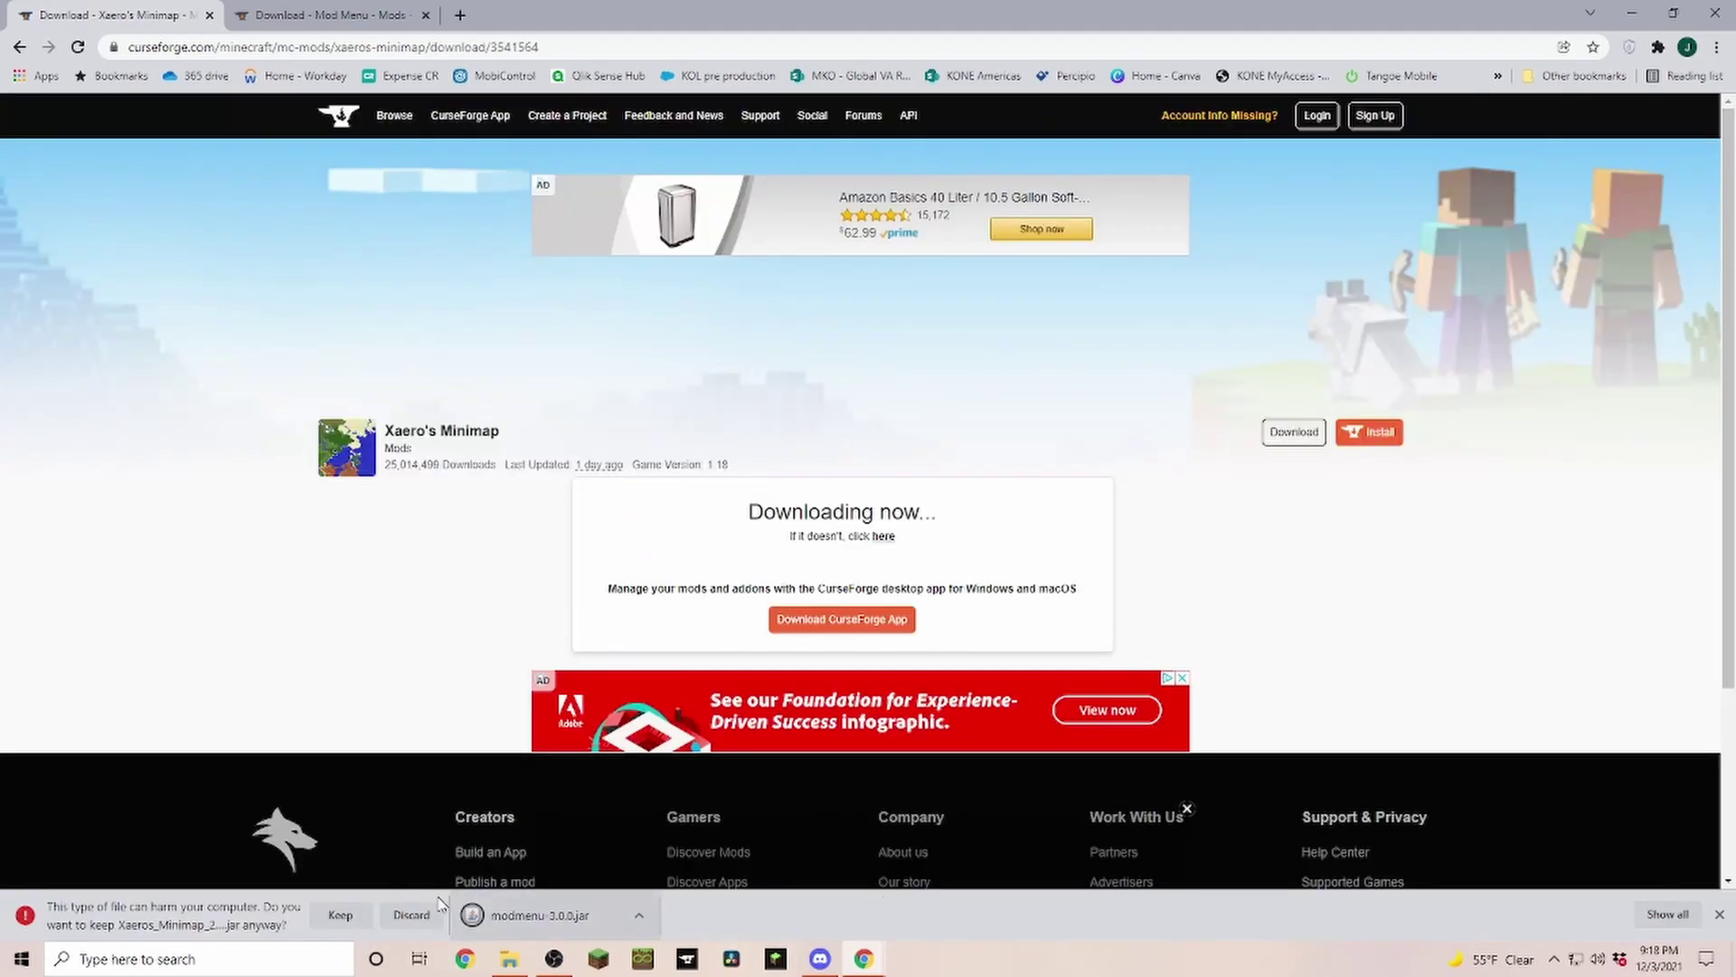
left_click(338, 914)
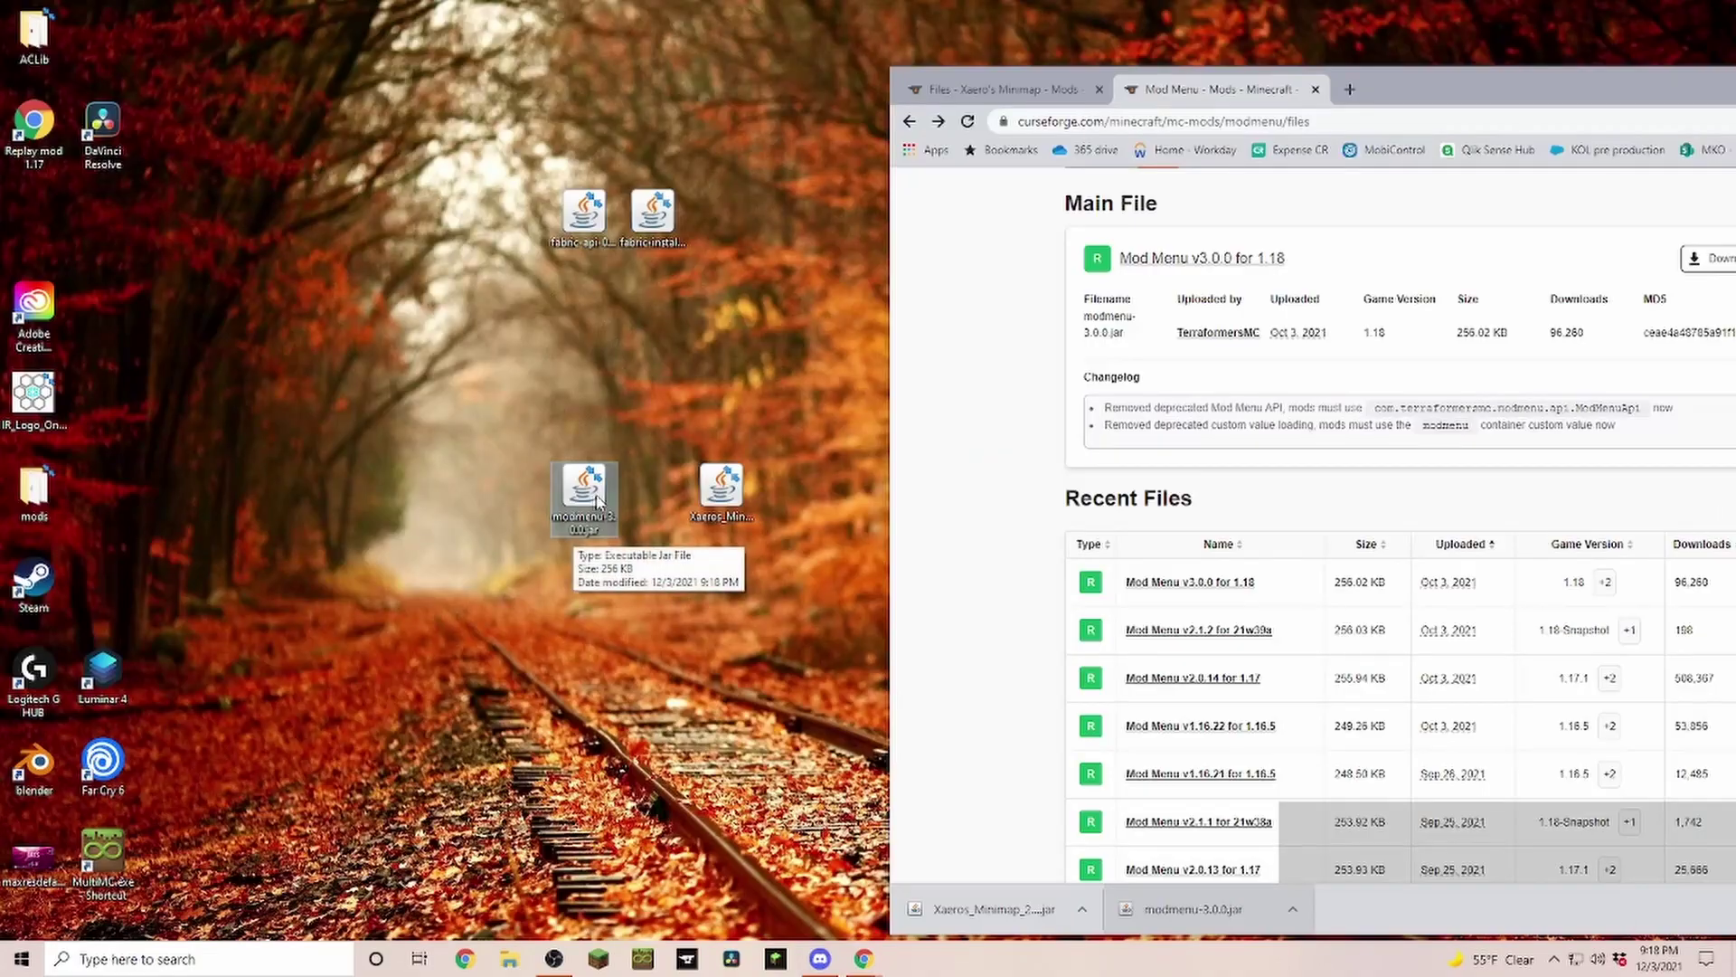
Step: Place the downloaded jars on the desktop
left_click_drag(583, 500, 664, 522)
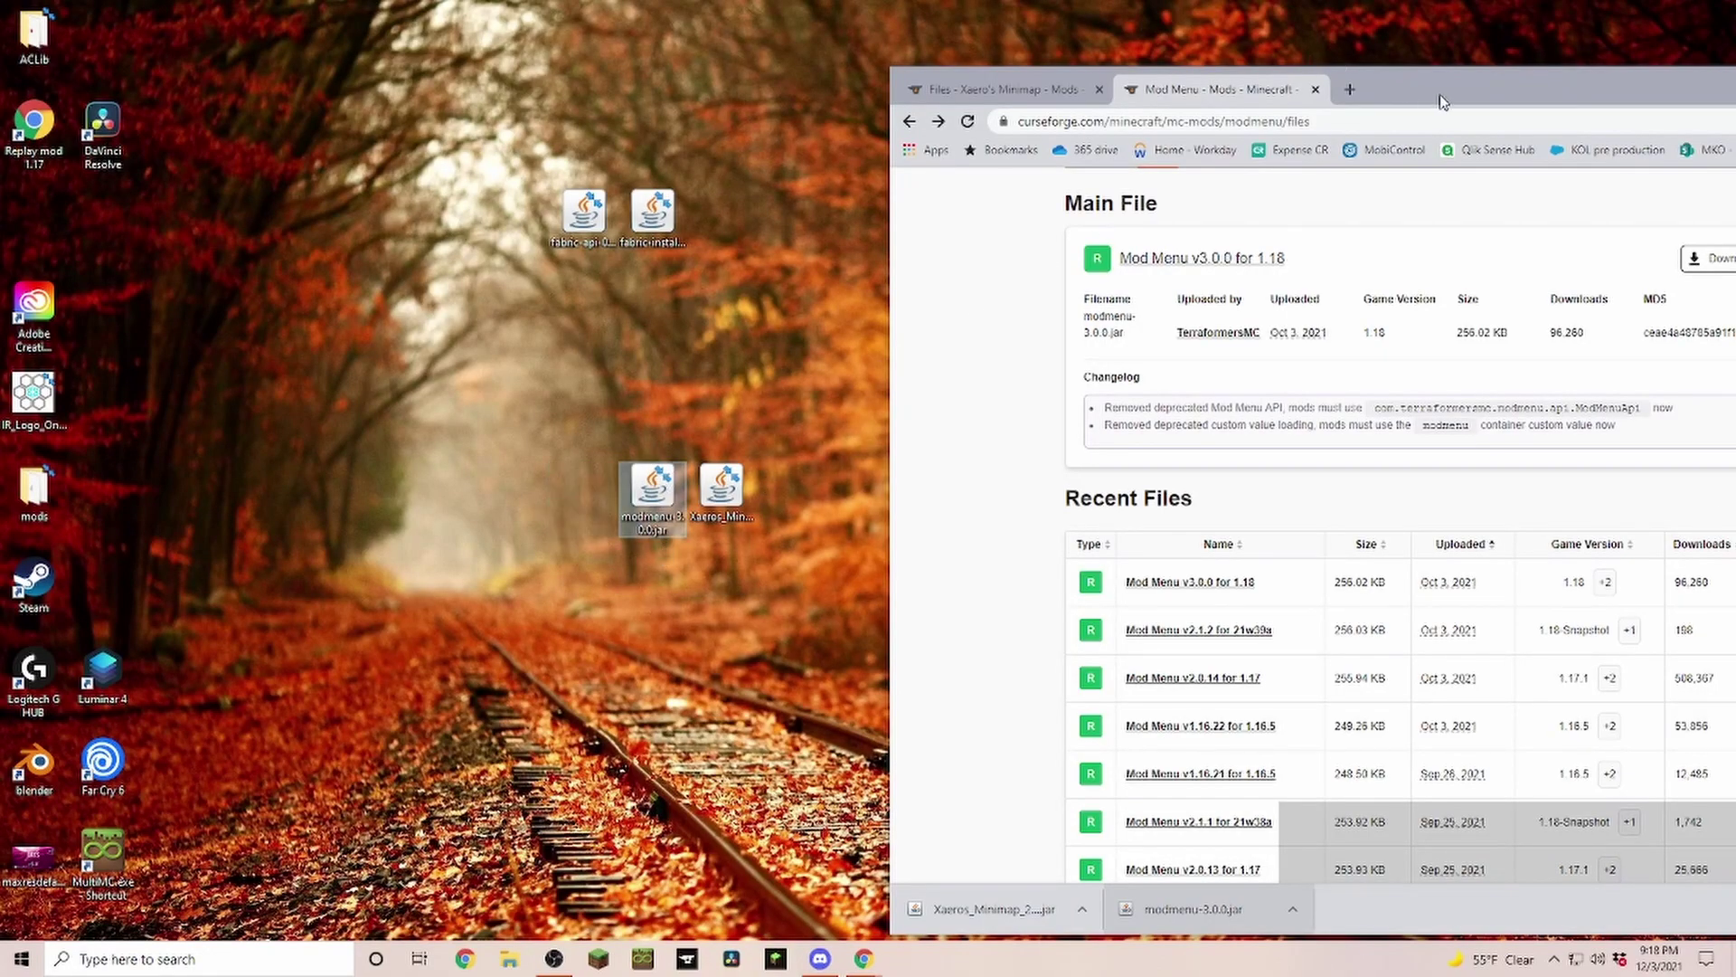
left_click_drag(1442, 101, 1492, 120)
left_click(863, 959)
left_click(269, 960)
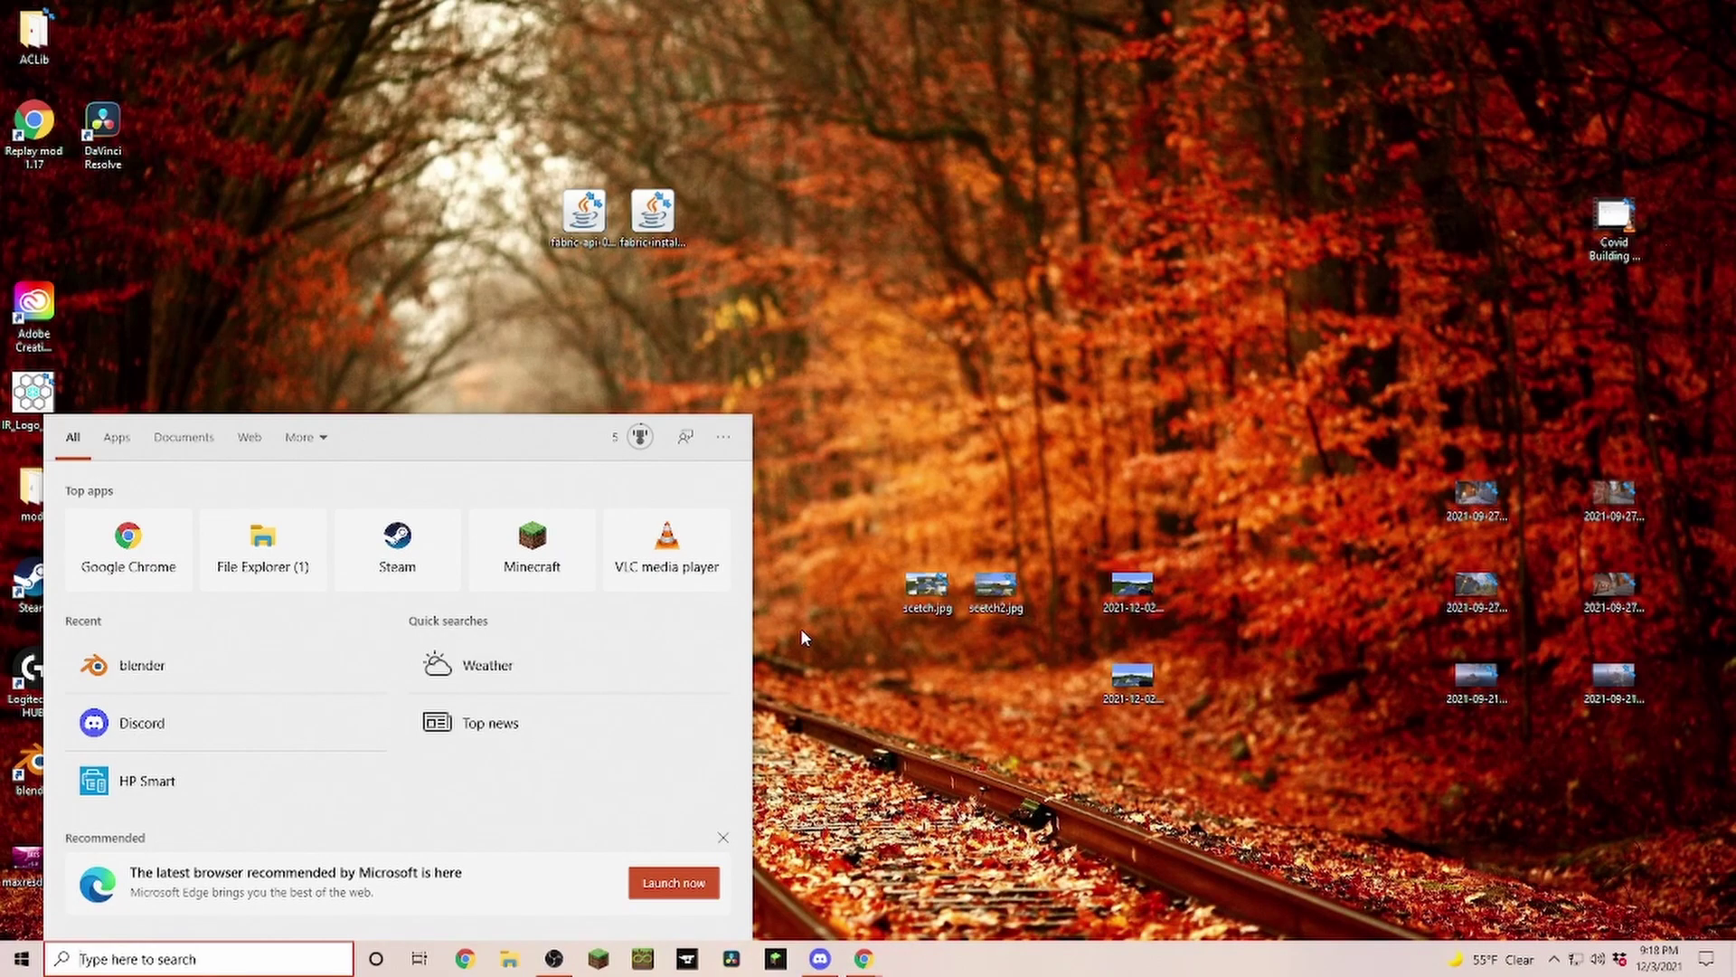
Step: Go through %appdata% into .minecraft and its mods folder holding Fabric API and OptiFine jars
type("%appdata%")
key("Return")
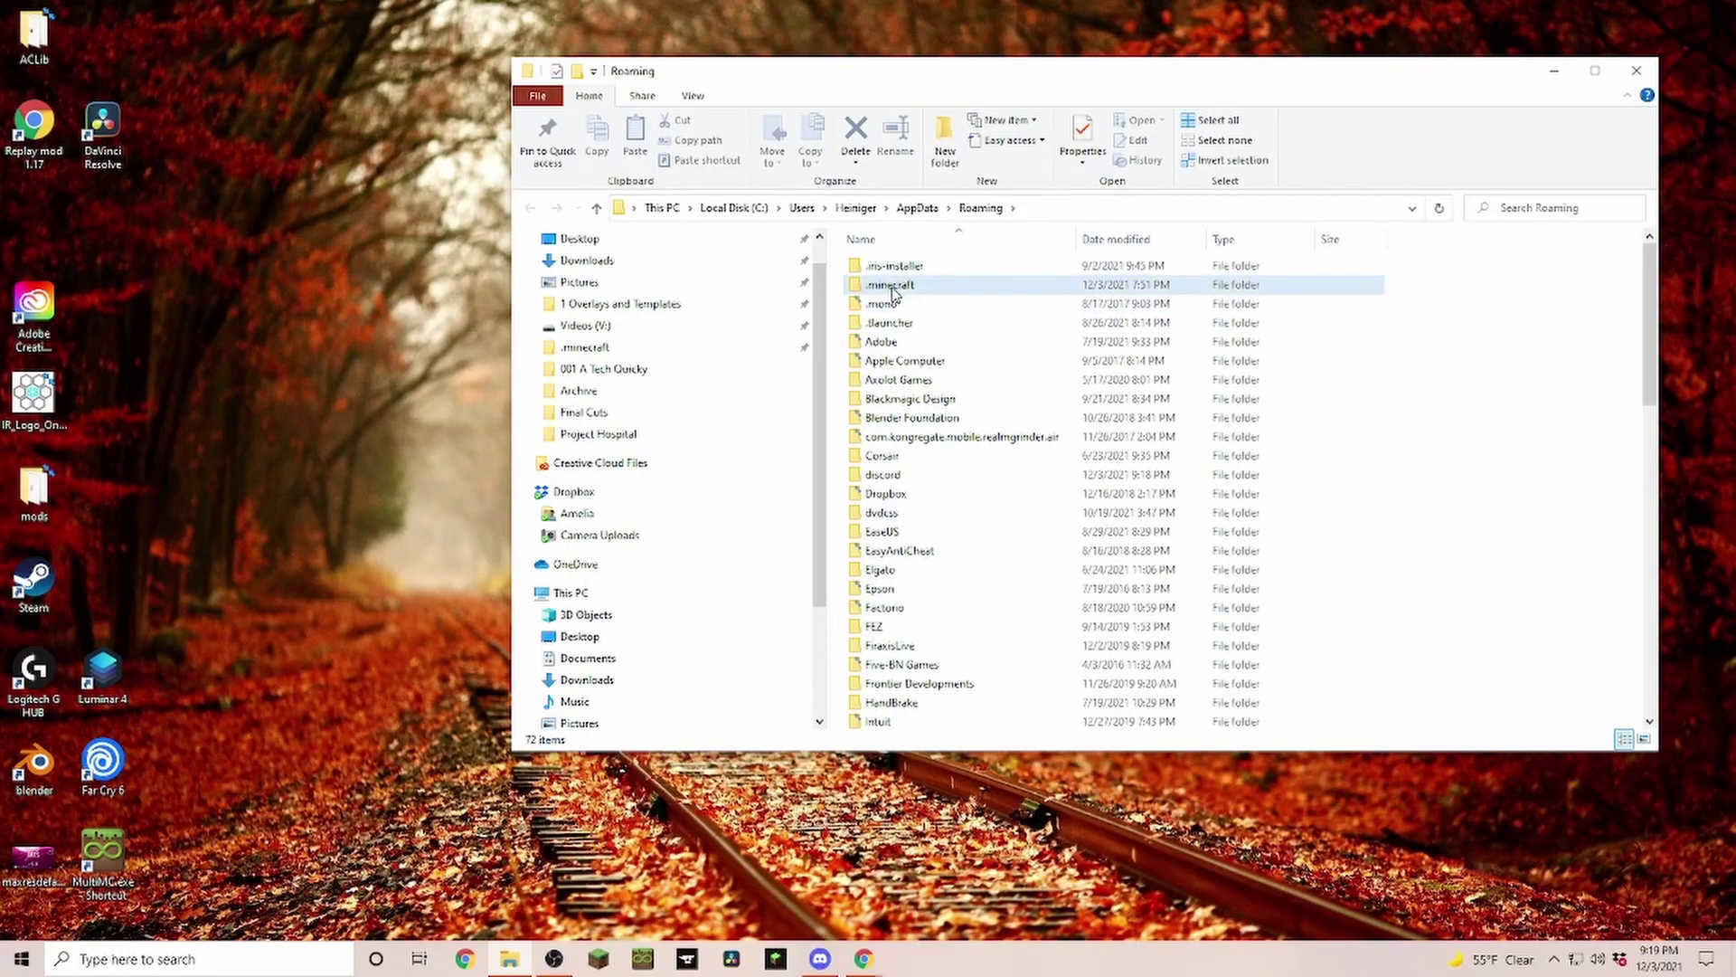
right_click(890, 288)
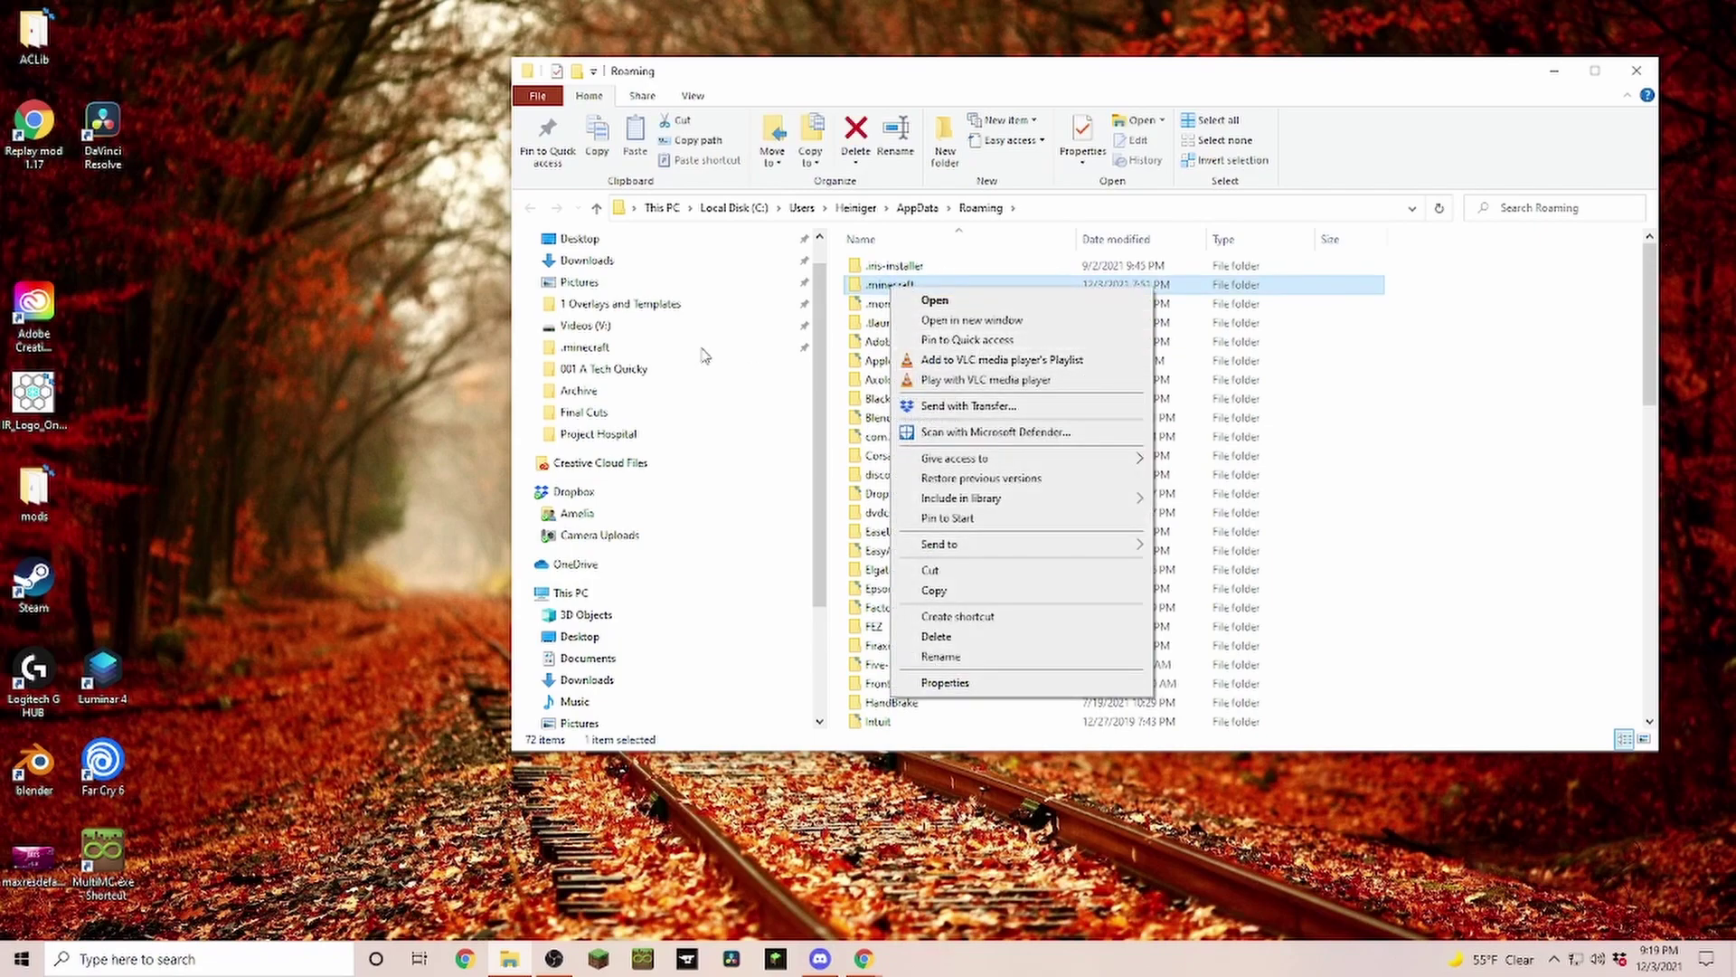
left_click(592, 350)
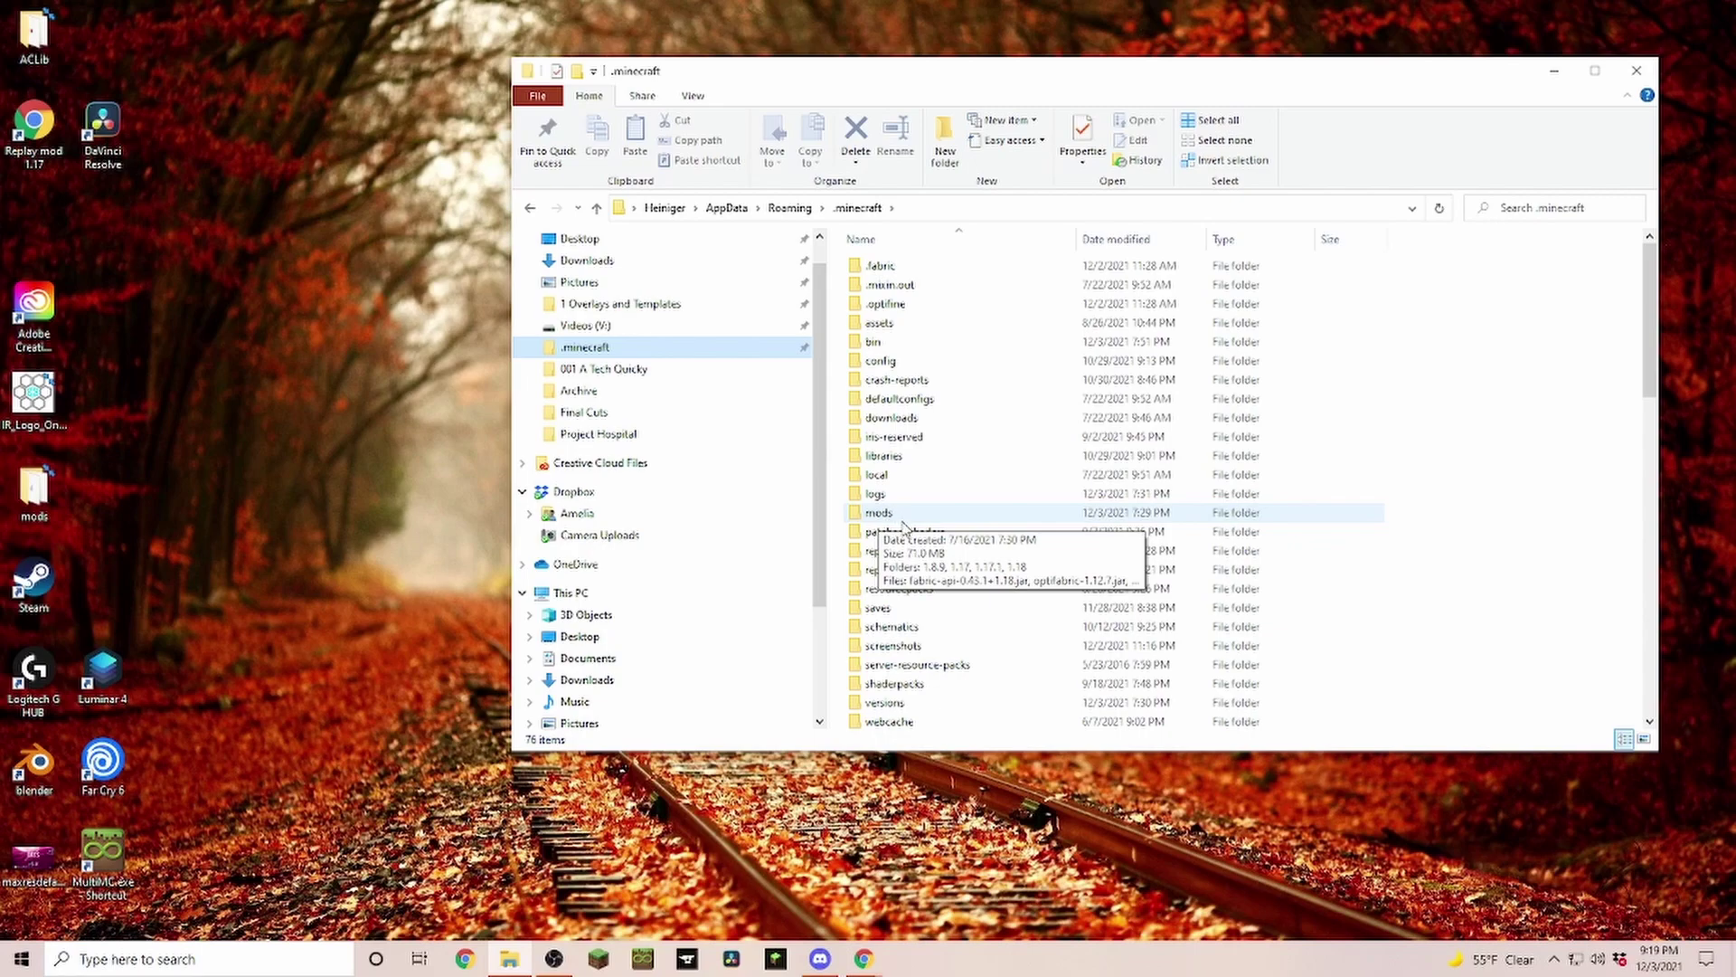
double_click(879, 514)
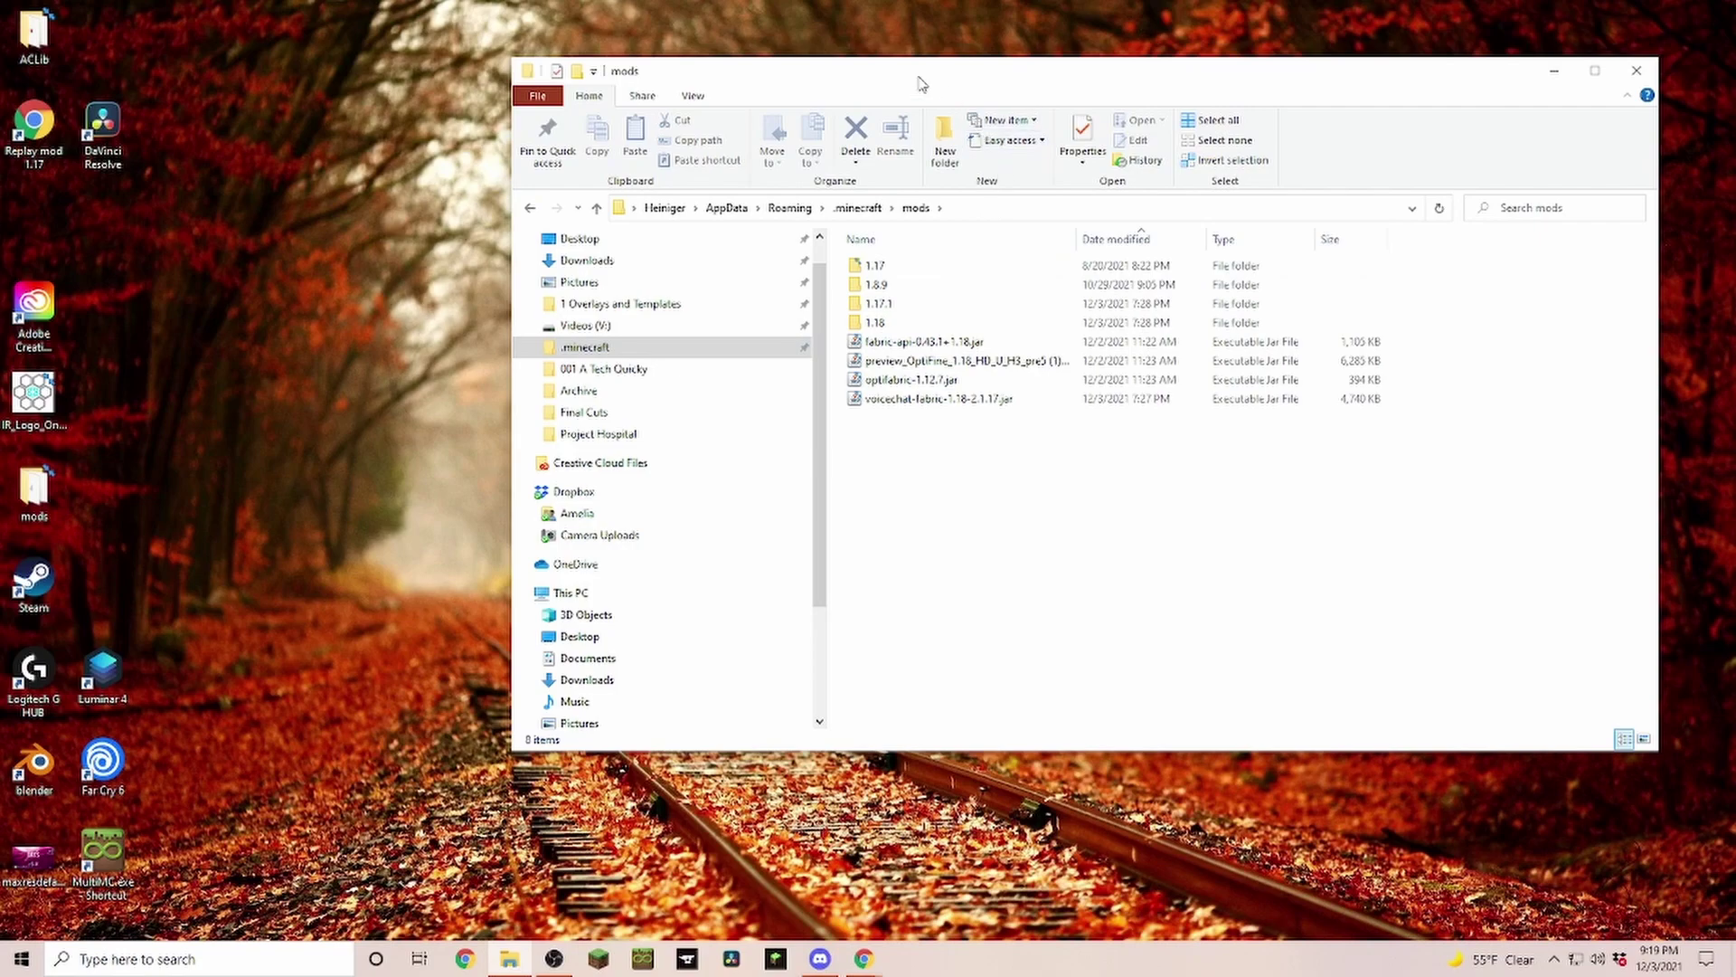
Step: Drag the Mod Menu and Xaero's Minimap jars from the desktop into the mods folder window
left_click_drag(968, 78, 1233, 86)
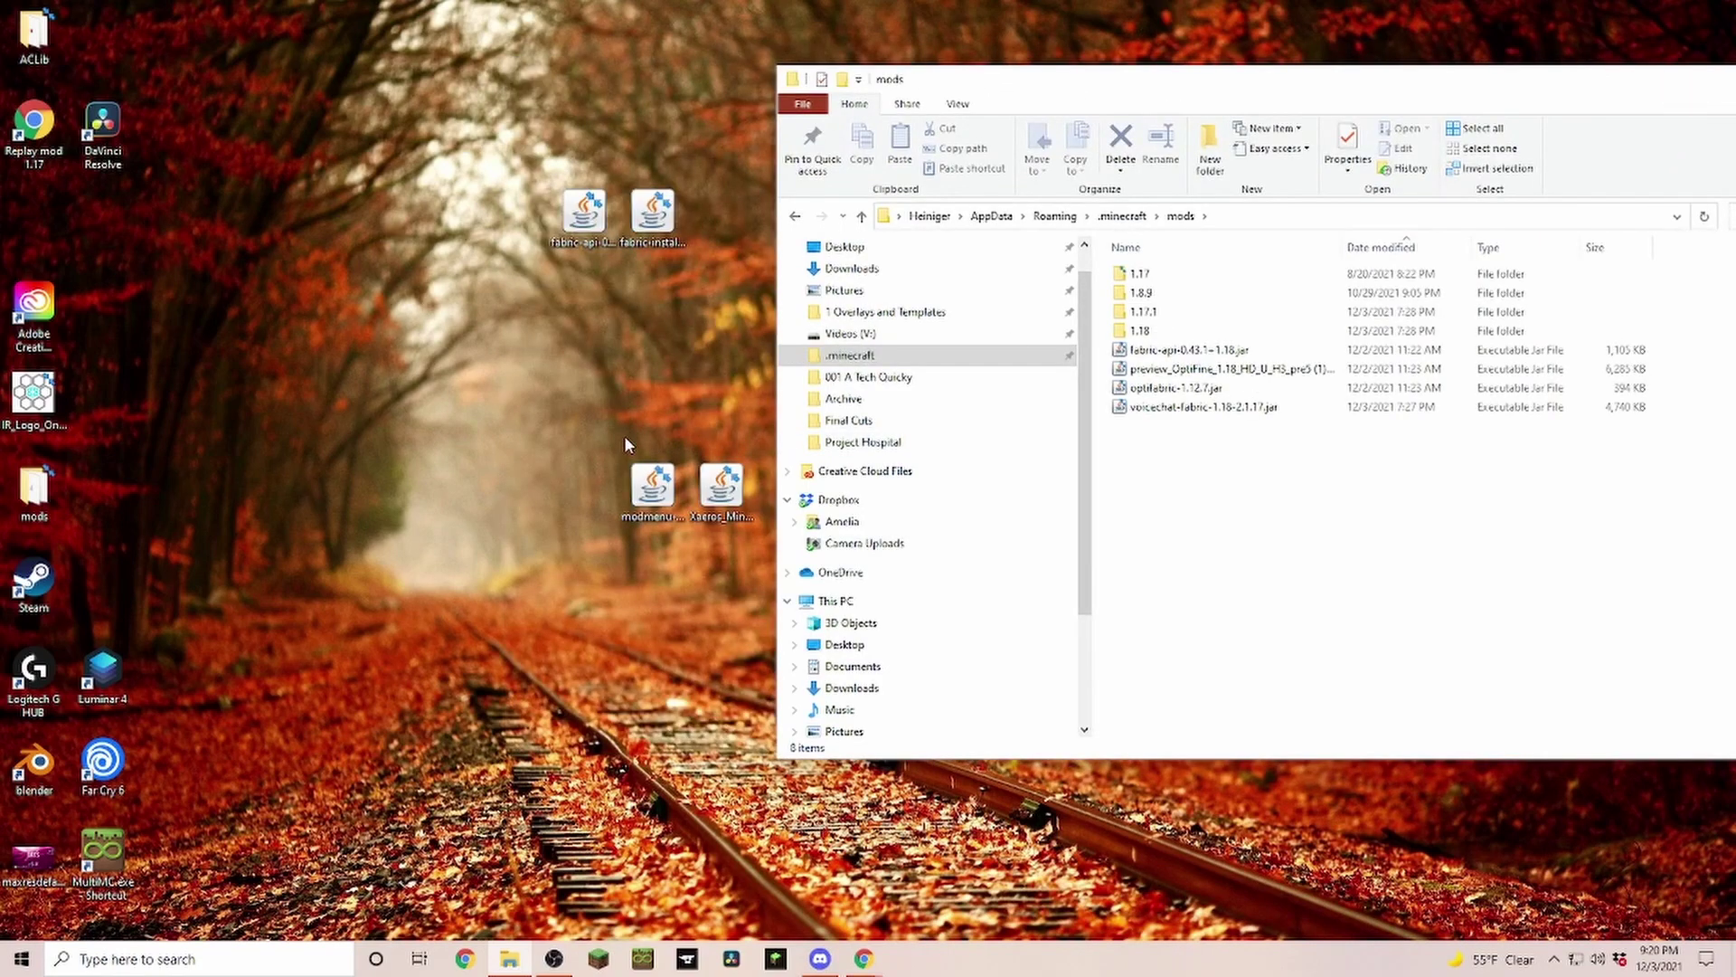
left_click_drag(627, 445, 758, 538)
left_click_drag(649, 504, 1175, 493)
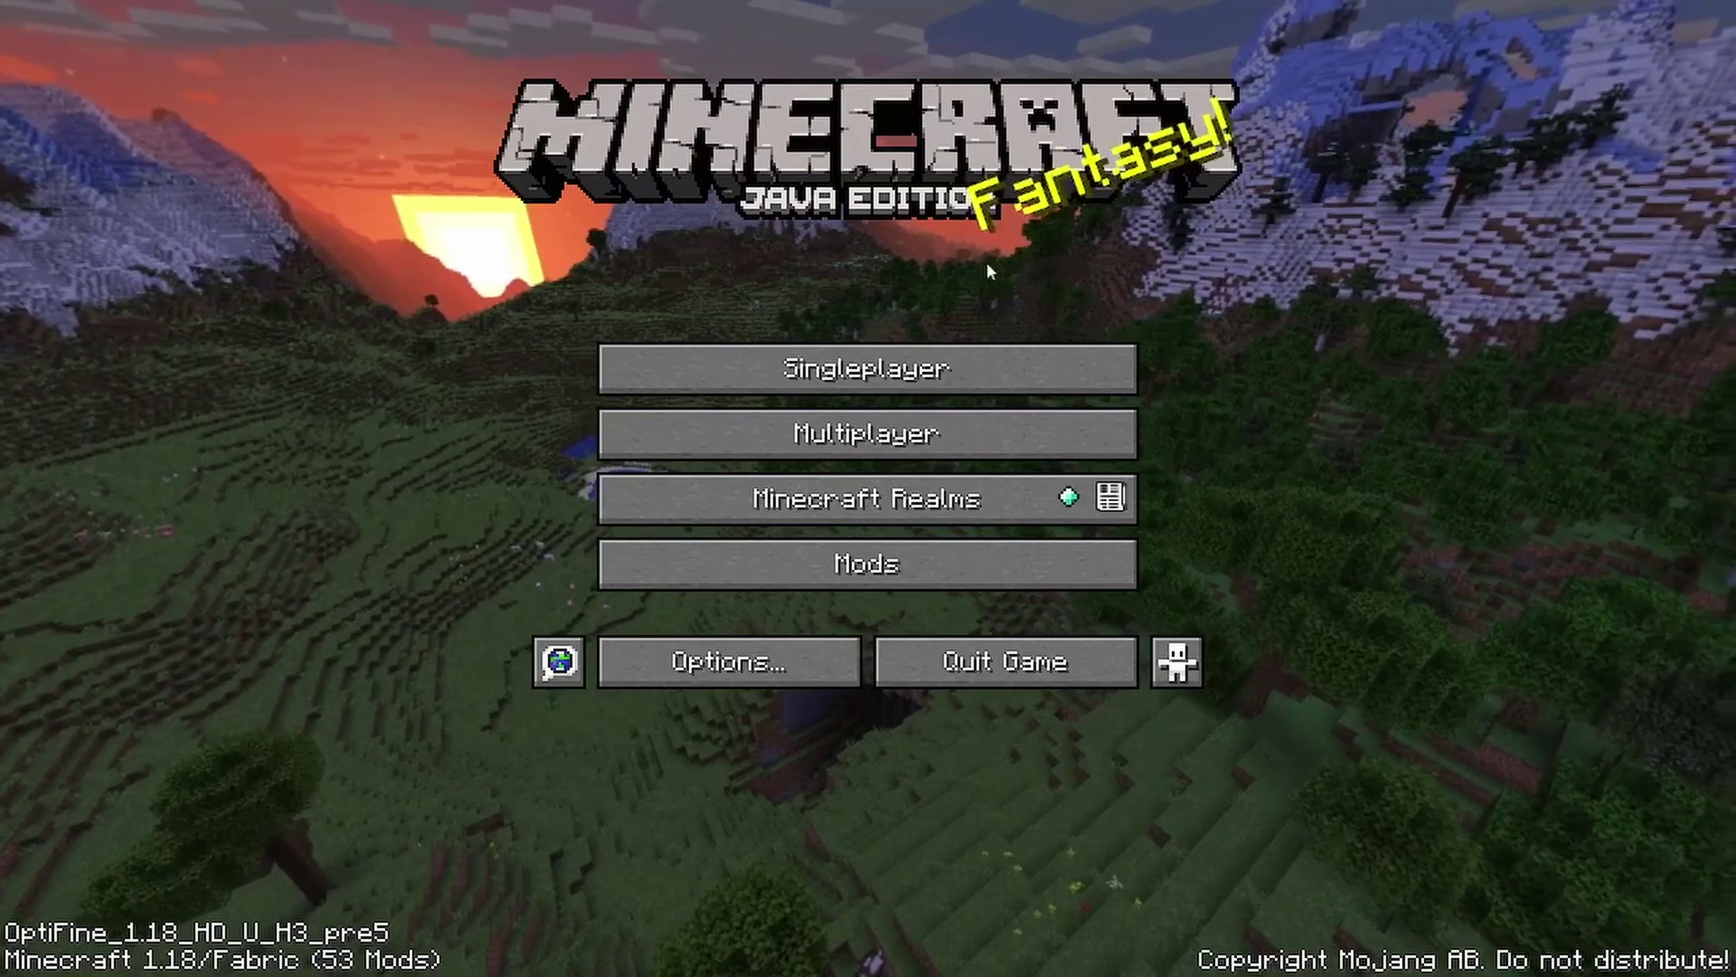
Step: Find Xaero's Minimap in the title screen's Mods list and open its configuration, showing Minimap ON
left_click(848, 572)
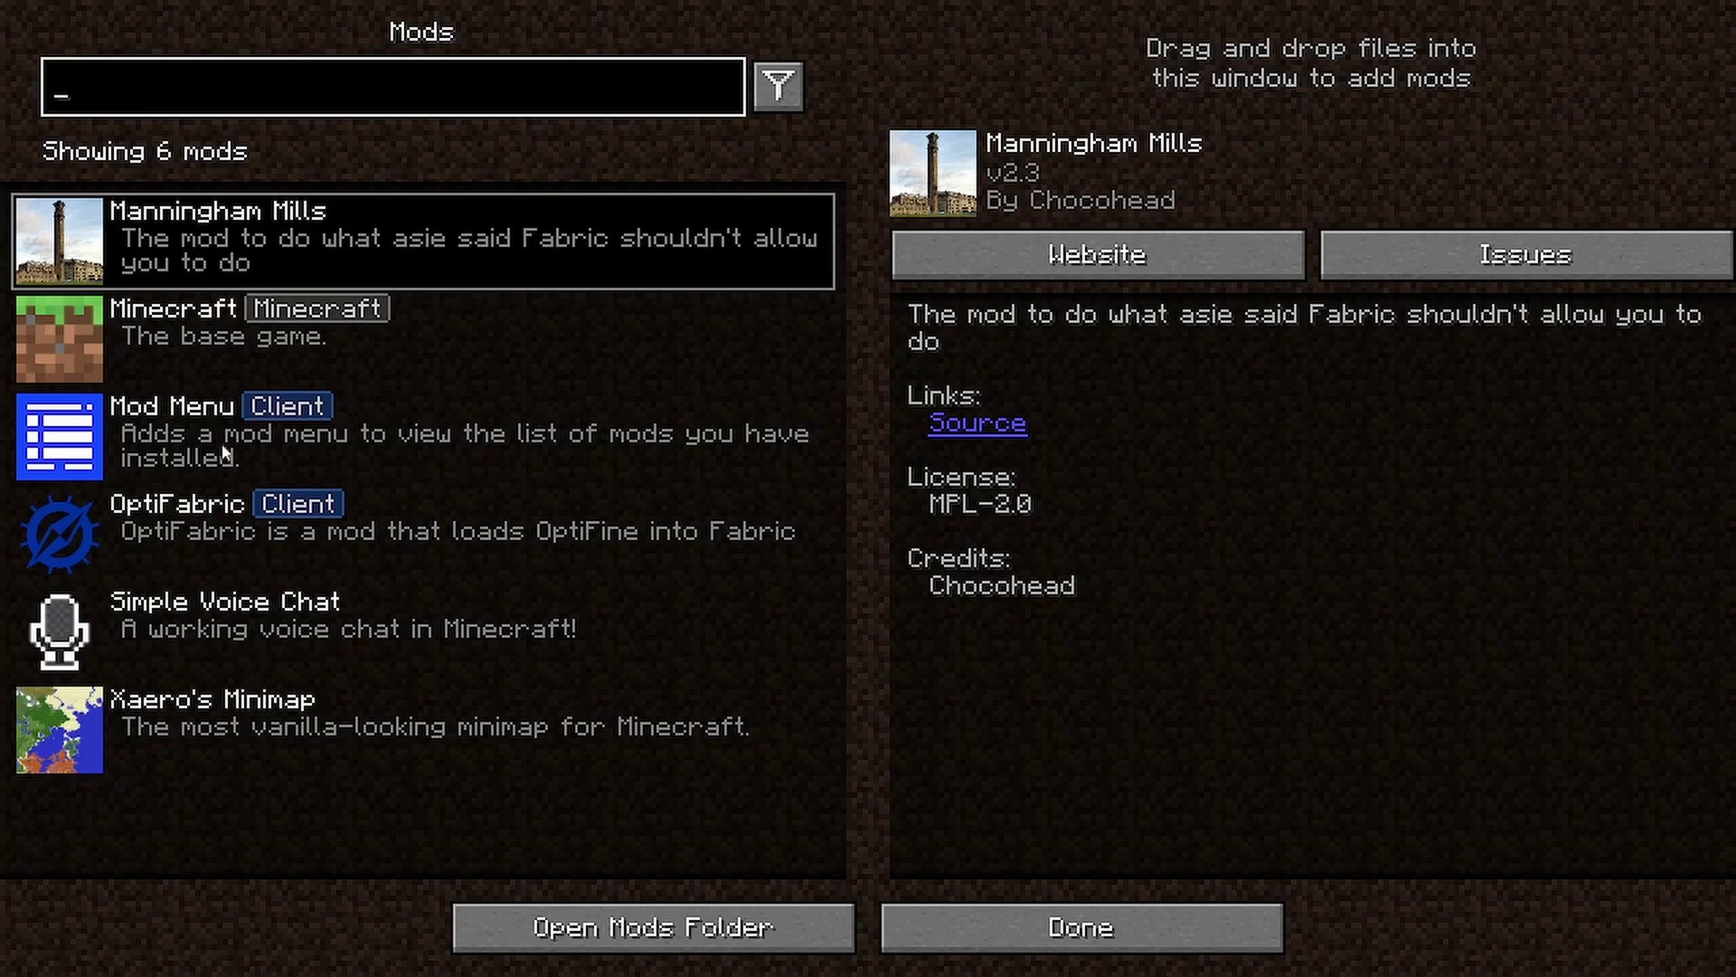
left_click(123, 721)
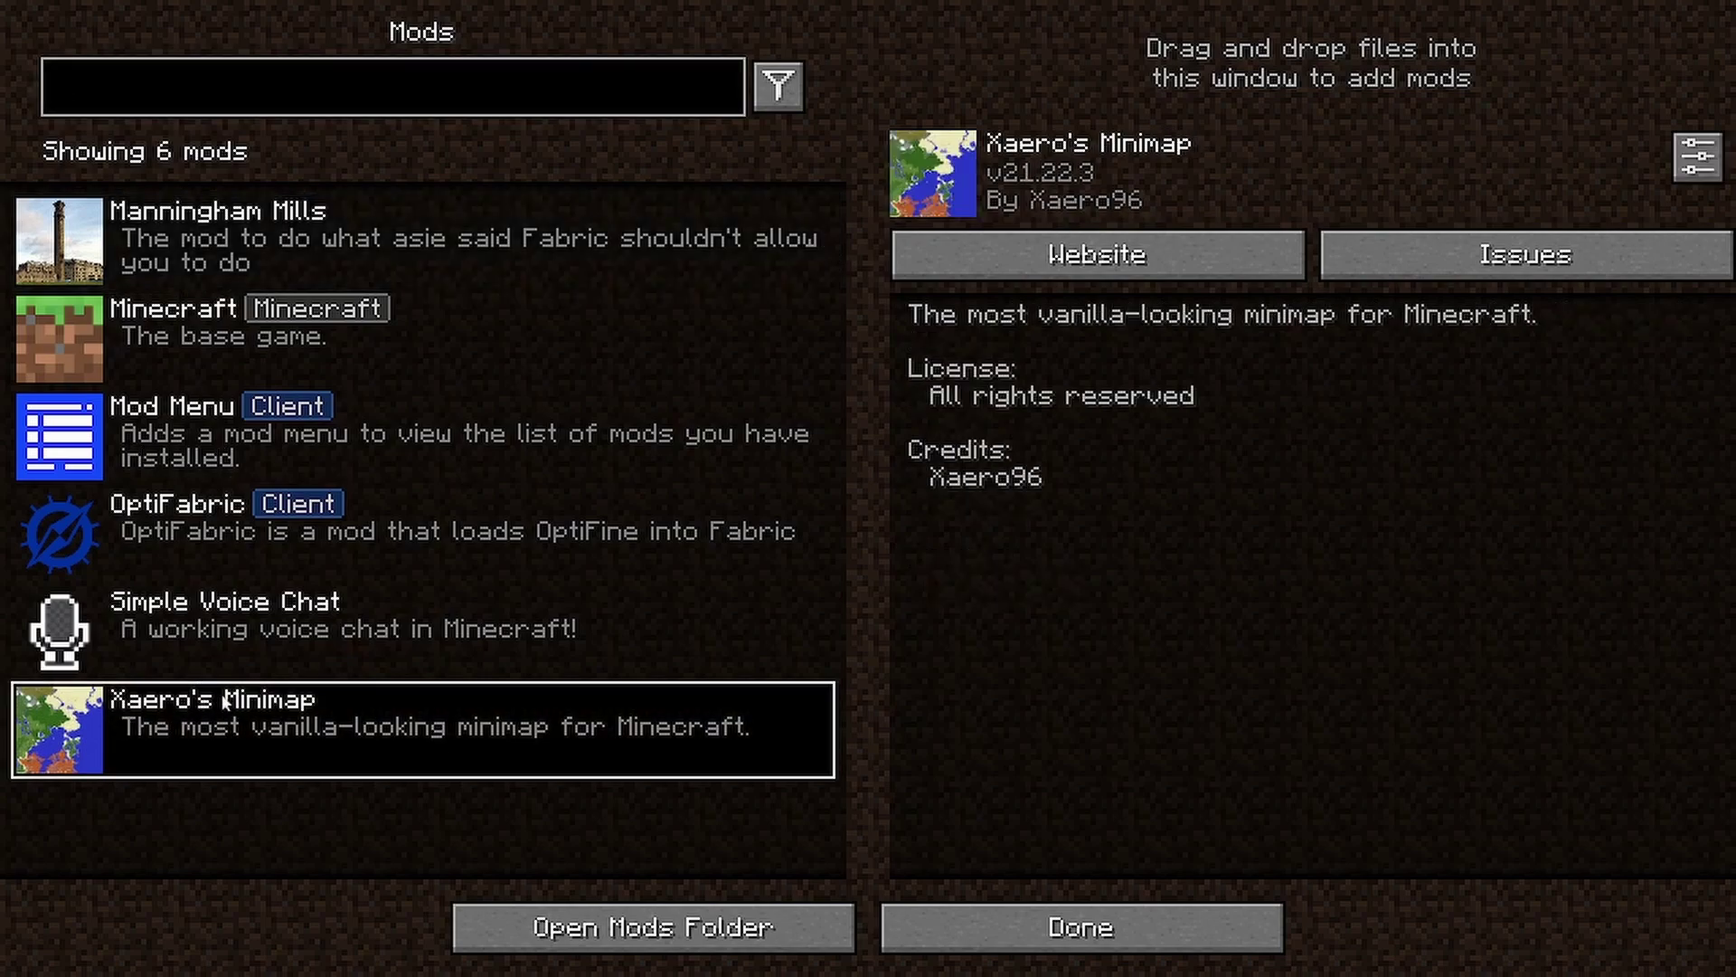
left_click(1700, 161)
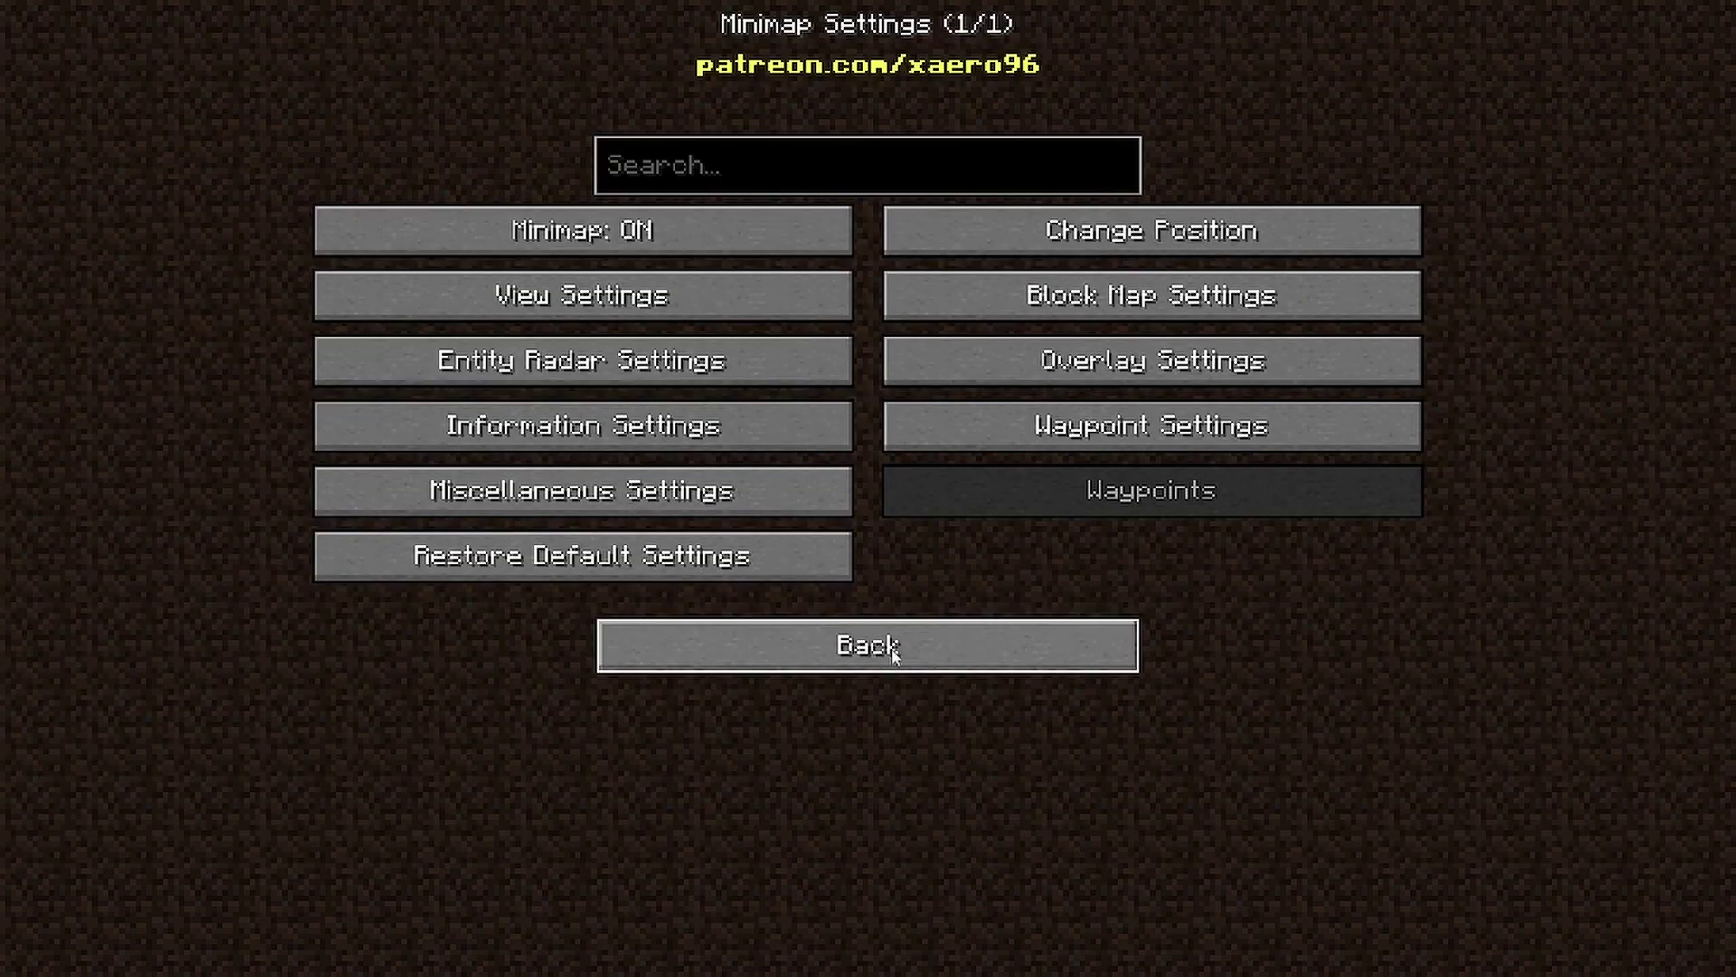
Step: Leave Minimap Settings and resume the world, with the minimap showing terrain and coordinates
left_click(862, 645)
key("Escape")
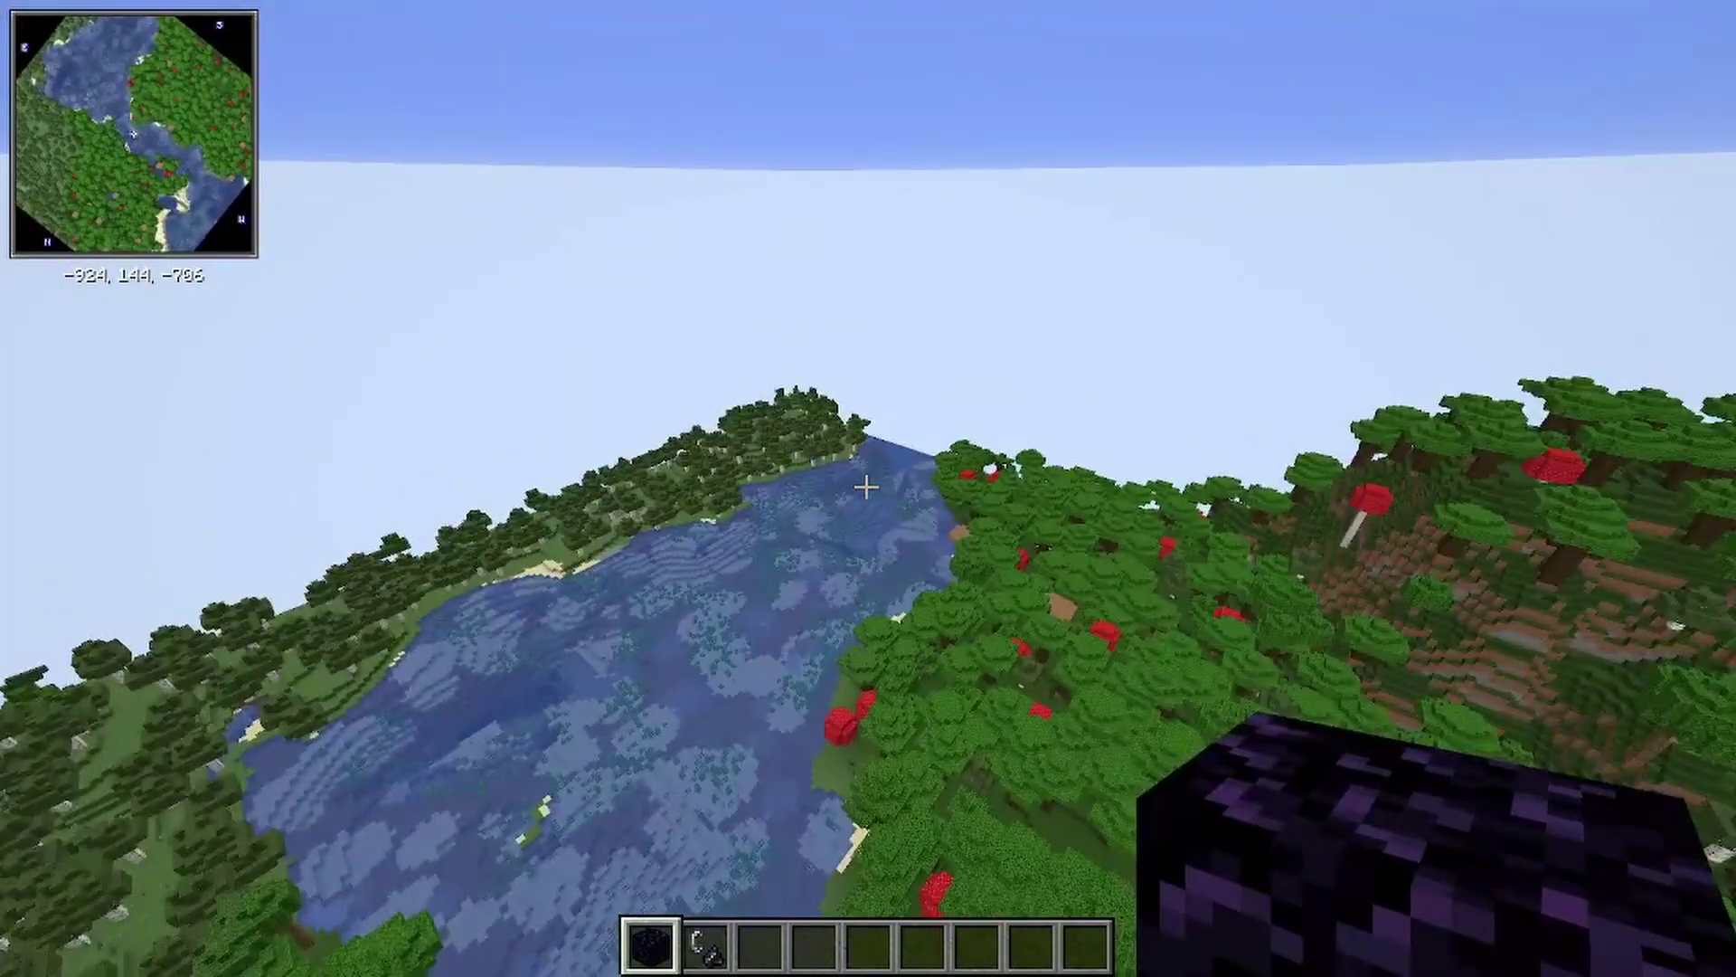